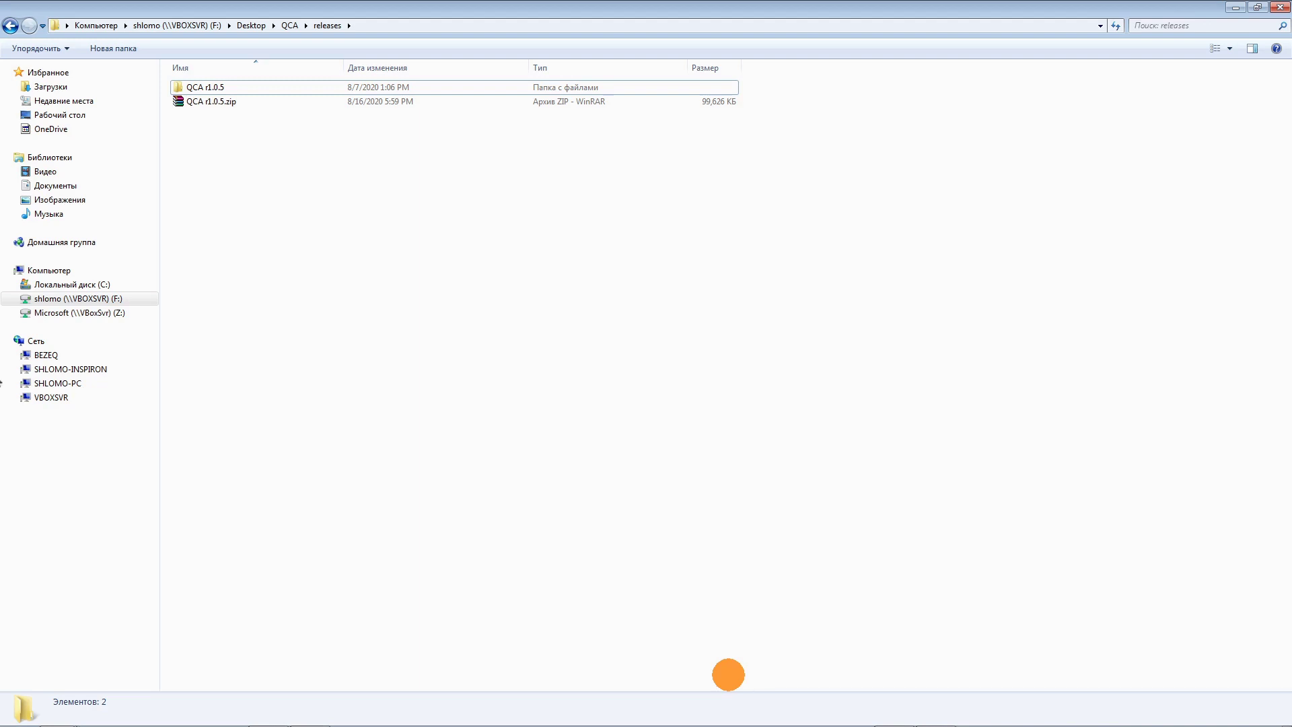
Open the lane 3 PDF report from QCA r1.0.5\Report examples\QCA.Galiyoot\102\"עם הקלות - עם כיוון - עם חוסרות - עם הפרדה"
{"action": "double_click", "coordinate": [206, 88]}
{"action": "double_click", "coordinate": [205, 113]}
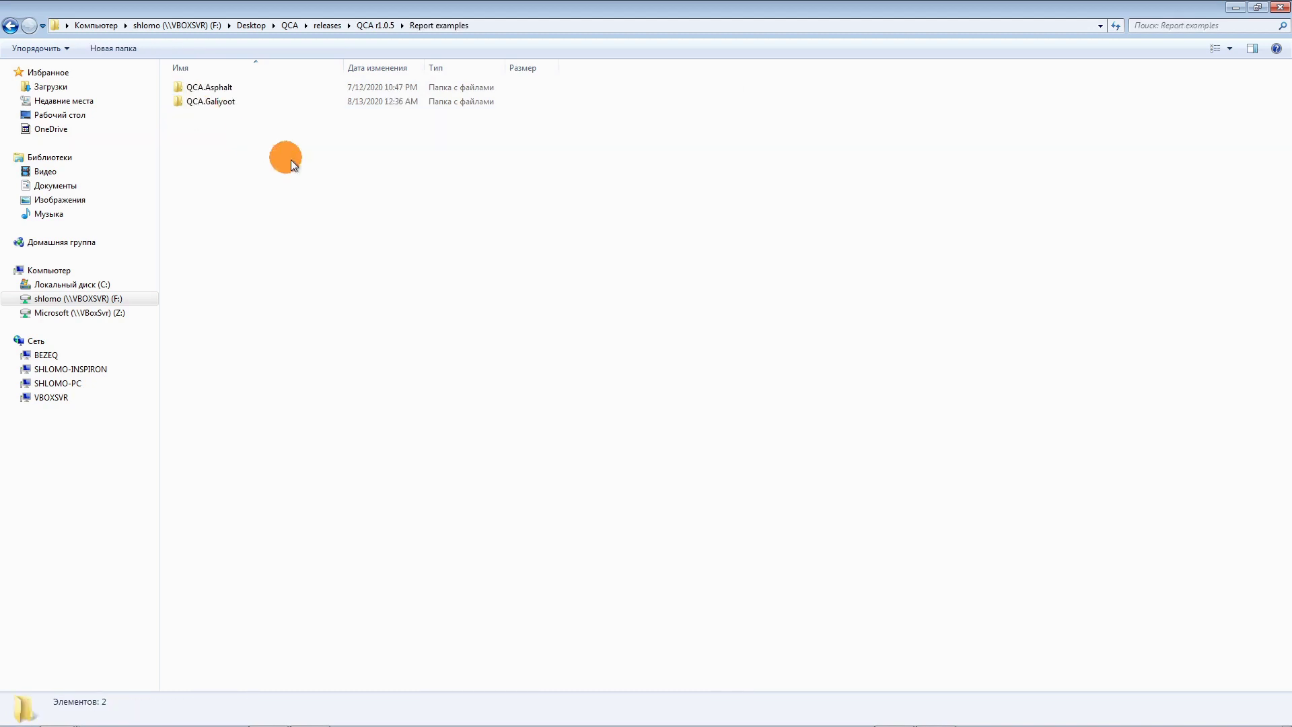
{"action": "double_click", "coordinate": [215, 101]}
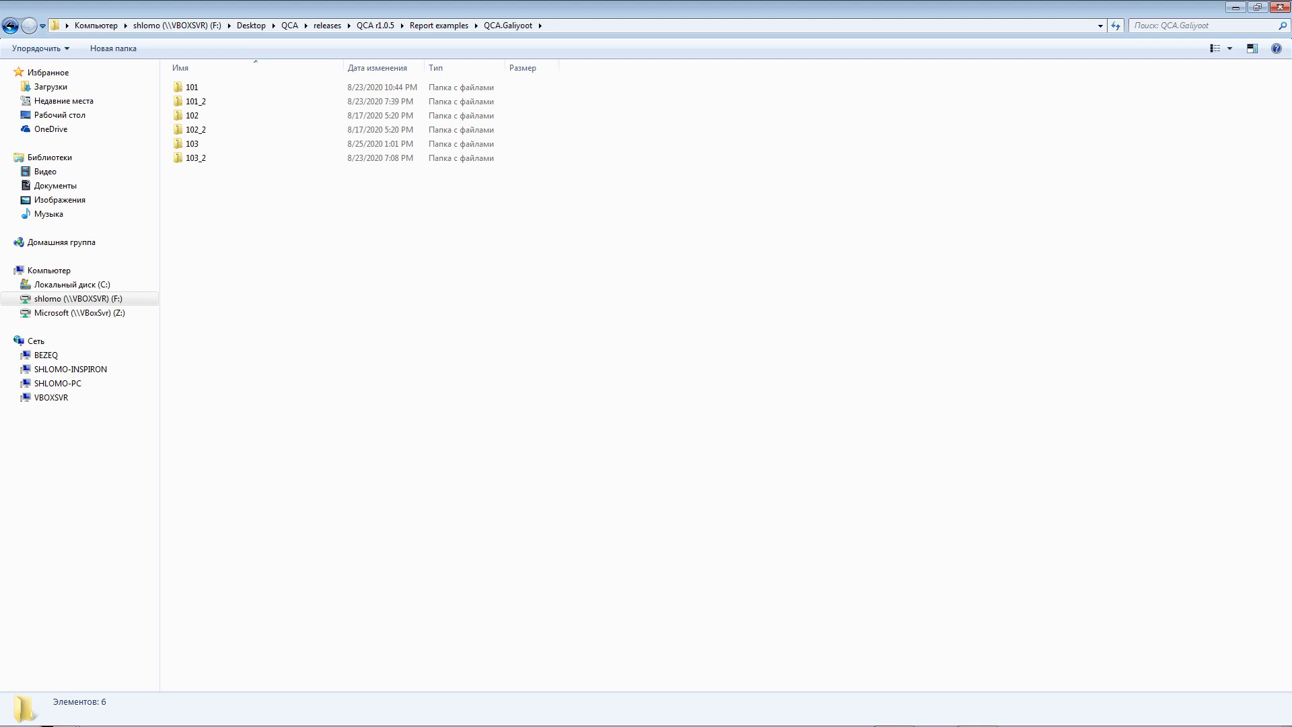
{"action": "double_click", "coordinate": [192, 115]}
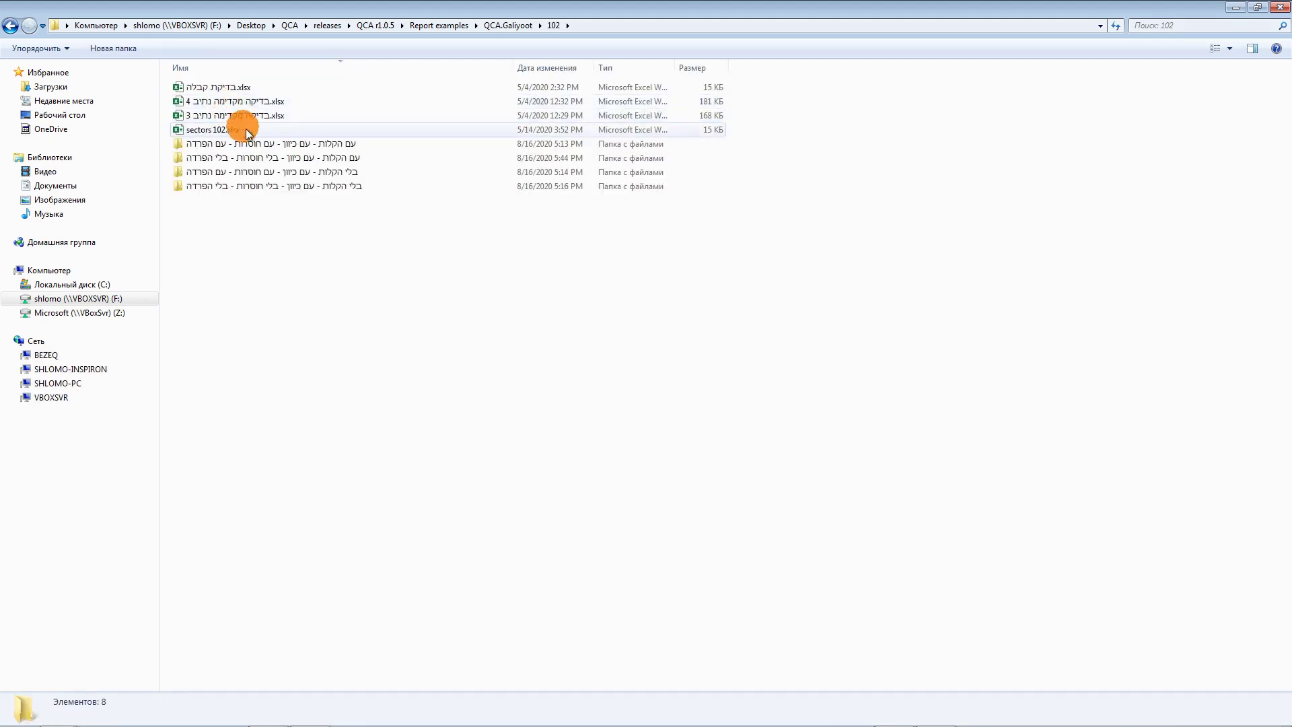
{"action": "double_click", "coordinate": [361, 147]}
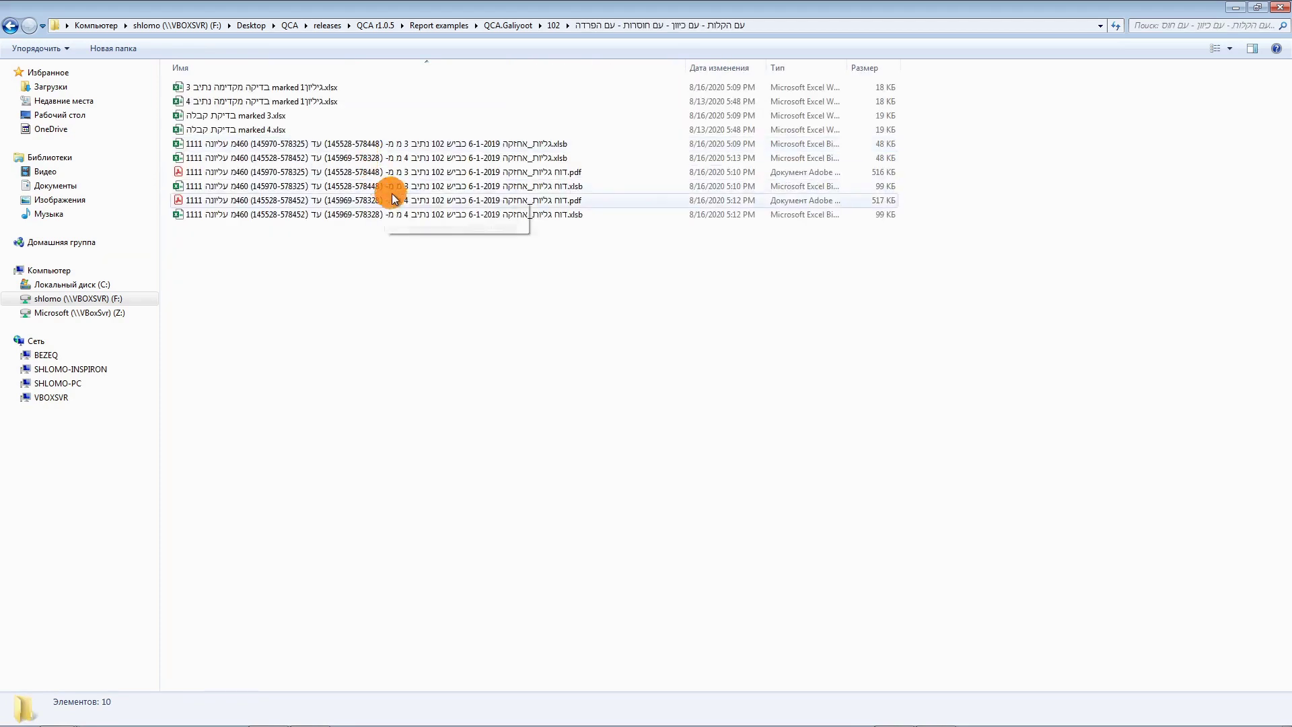
{"action": "double_click", "coordinate": [475, 176]}
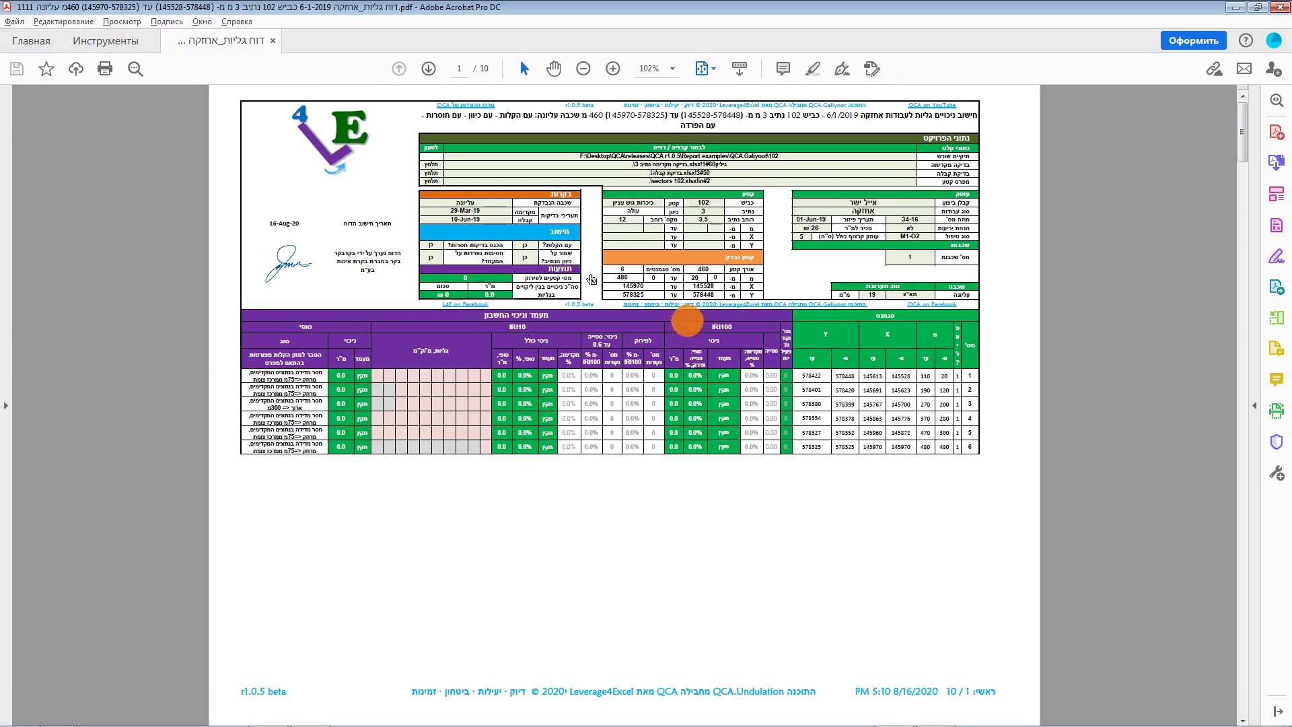
Enlarge the report to 200% and examine the relief explanation text for the first segment
{"action": "left_click", "coordinate": [613, 69]}
{"action": "left_click", "coordinate": [613, 69]}
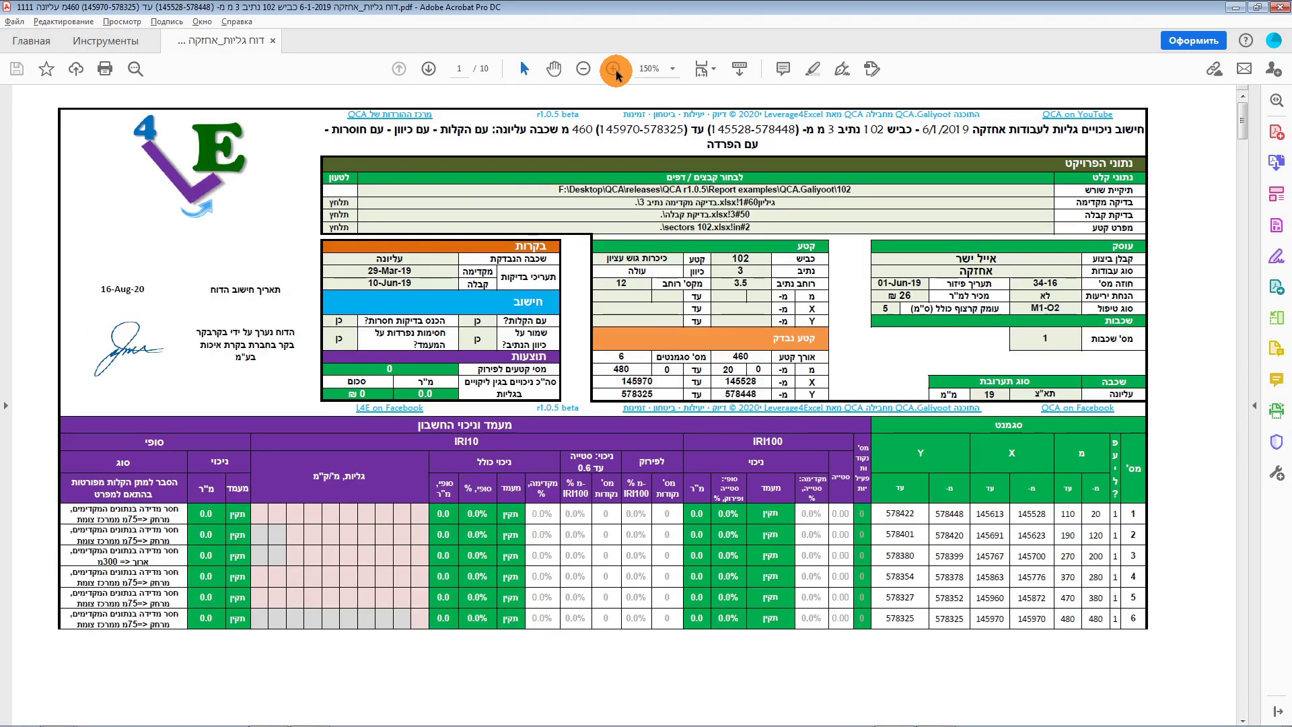
{"action": "left_click", "coordinate": [613, 68]}
{"action": "scroll", "coordinate": [658, 223], "scroll_direction": "down", "scroll_amount": 3}
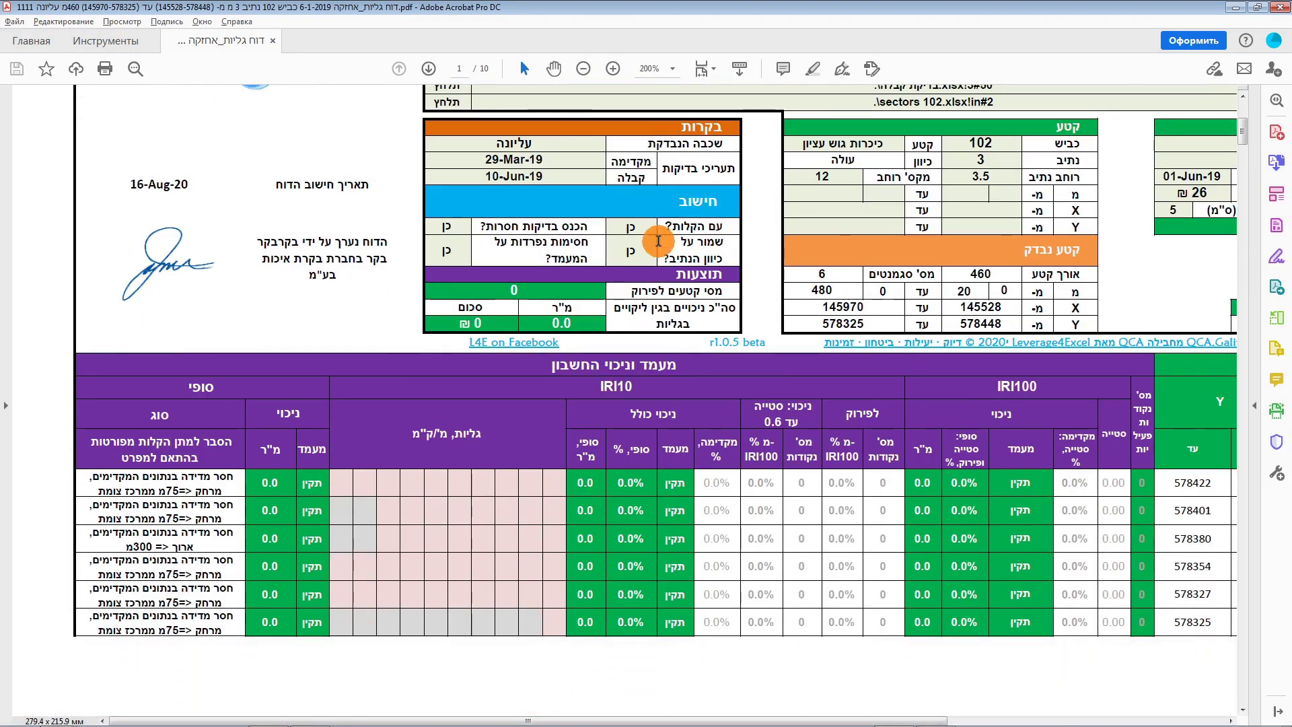
{"action": "scroll", "coordinate": [646, 259], "scroll_direction": "down", "scroll_amount": 1}
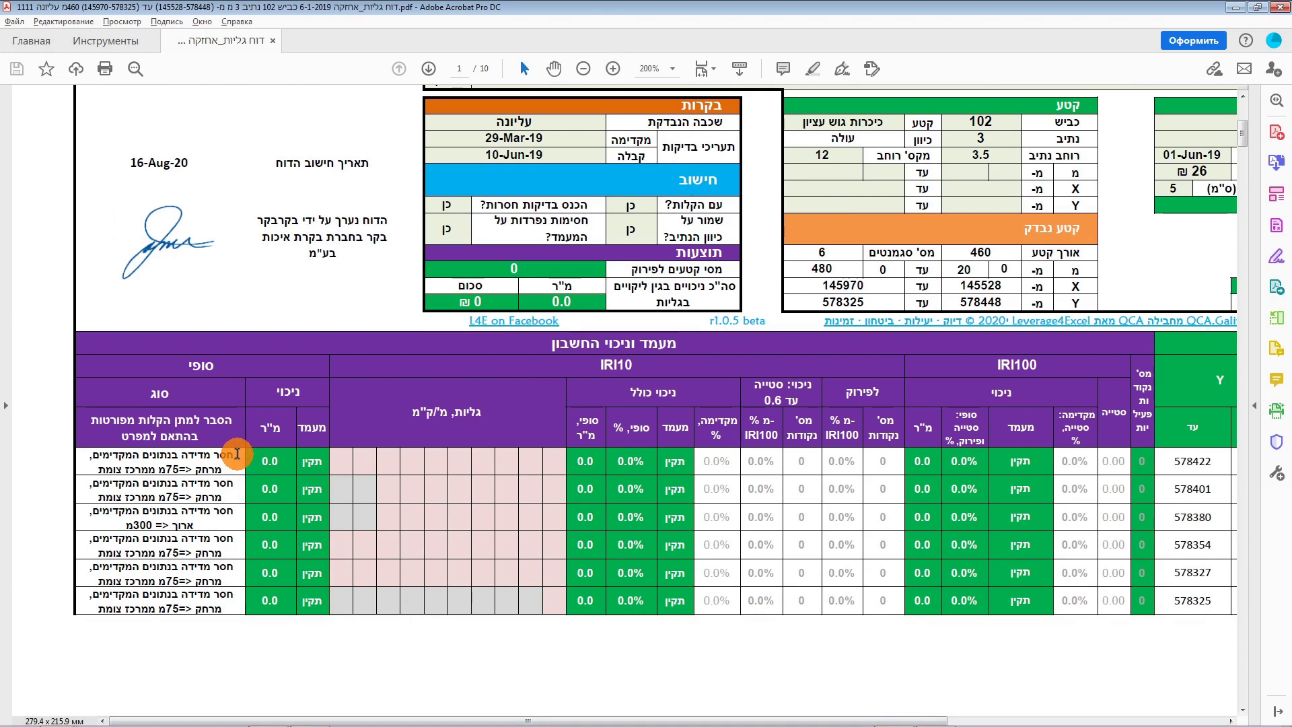
{"action": "left_click_drag", "start_coordinate": [237, 455], "coordinate": [98, 453]}
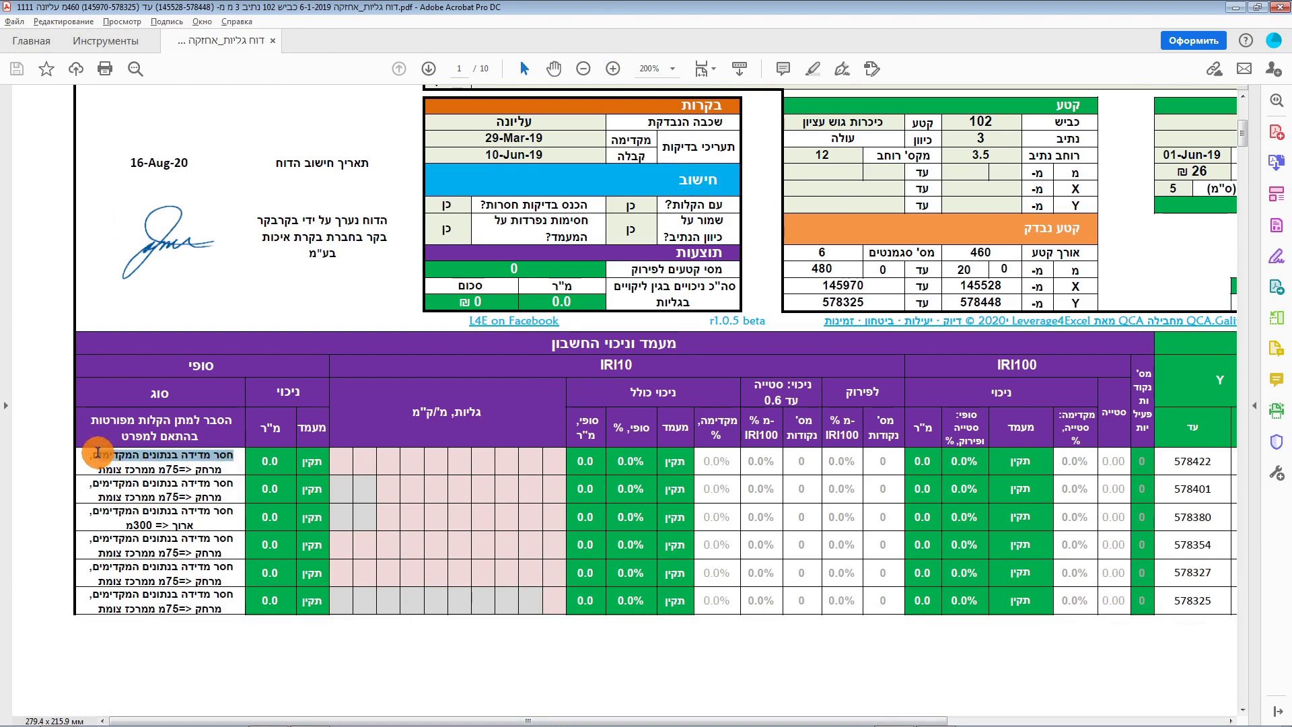
{"action": "left_click", "coordinate": [223, 469]}
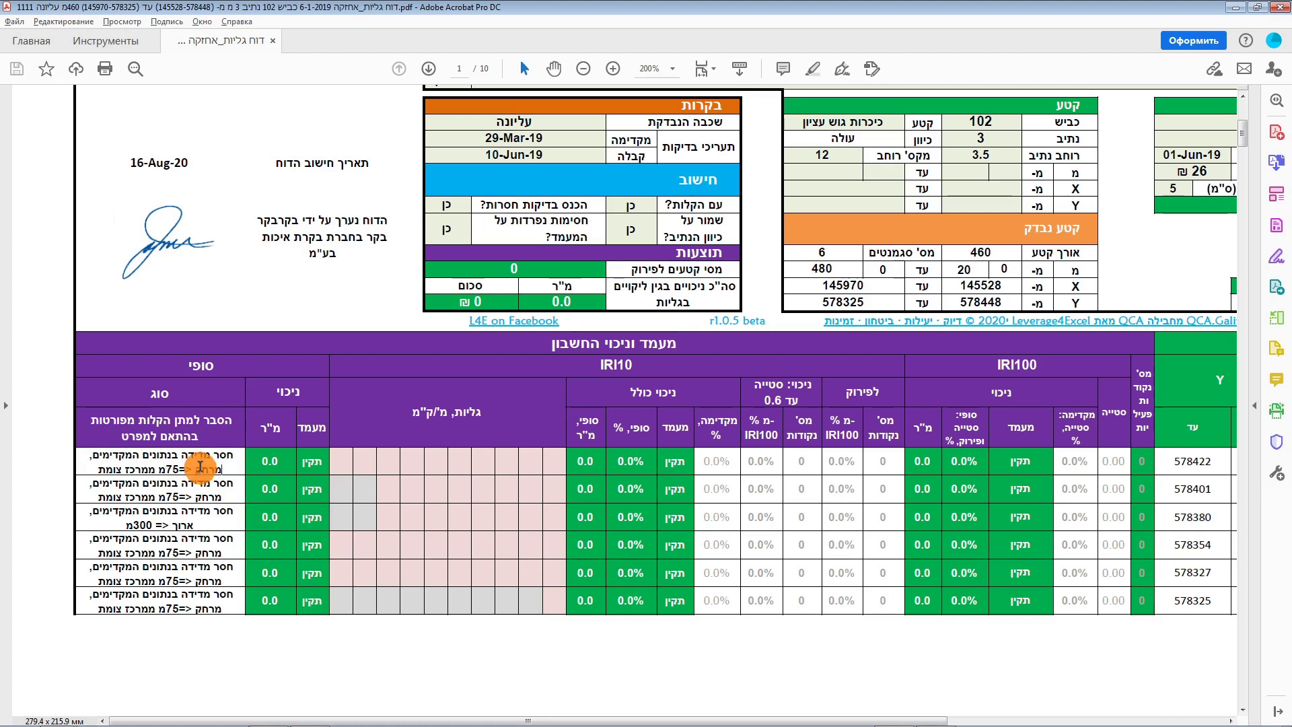
{"action": "left_click", "coordinate": [242, 455]}
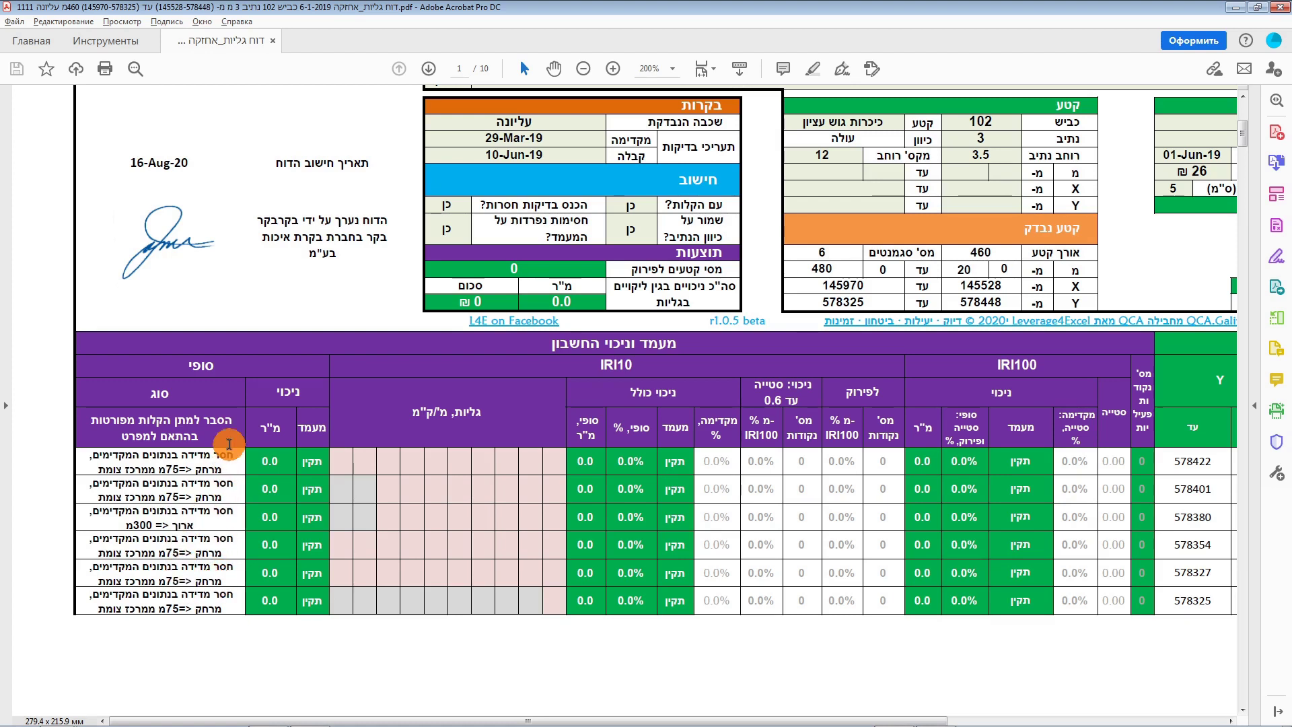
Open the lane 3 PDF report from folder 102's "בלי הקלות - עם כיוון - עם חוסרות - עם הפרדה" subfolder
{"action": "key", "text": "alt+Tab"}
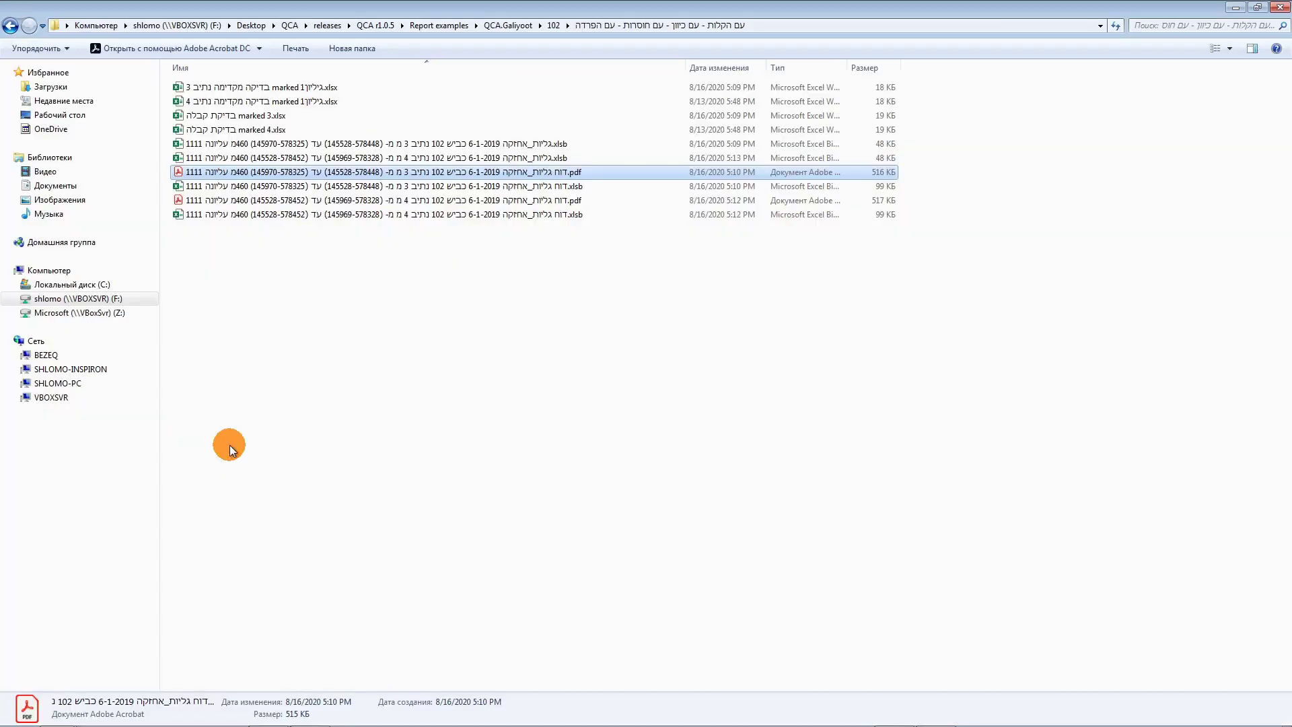
{"action": "left_click", "coordinate": [554, 28]}
{"action": "double_click", "coordinate": [340, 172]}
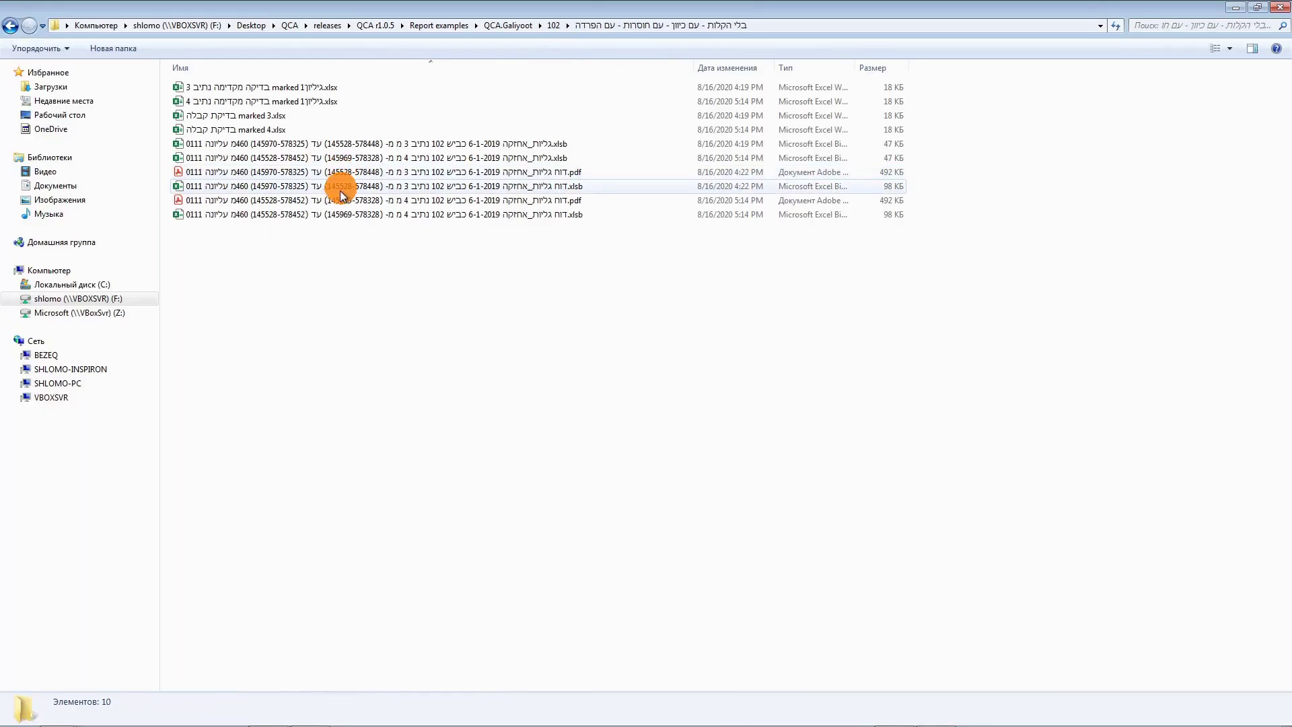
{"action": "double_click", "coordinate": [325, 172]}
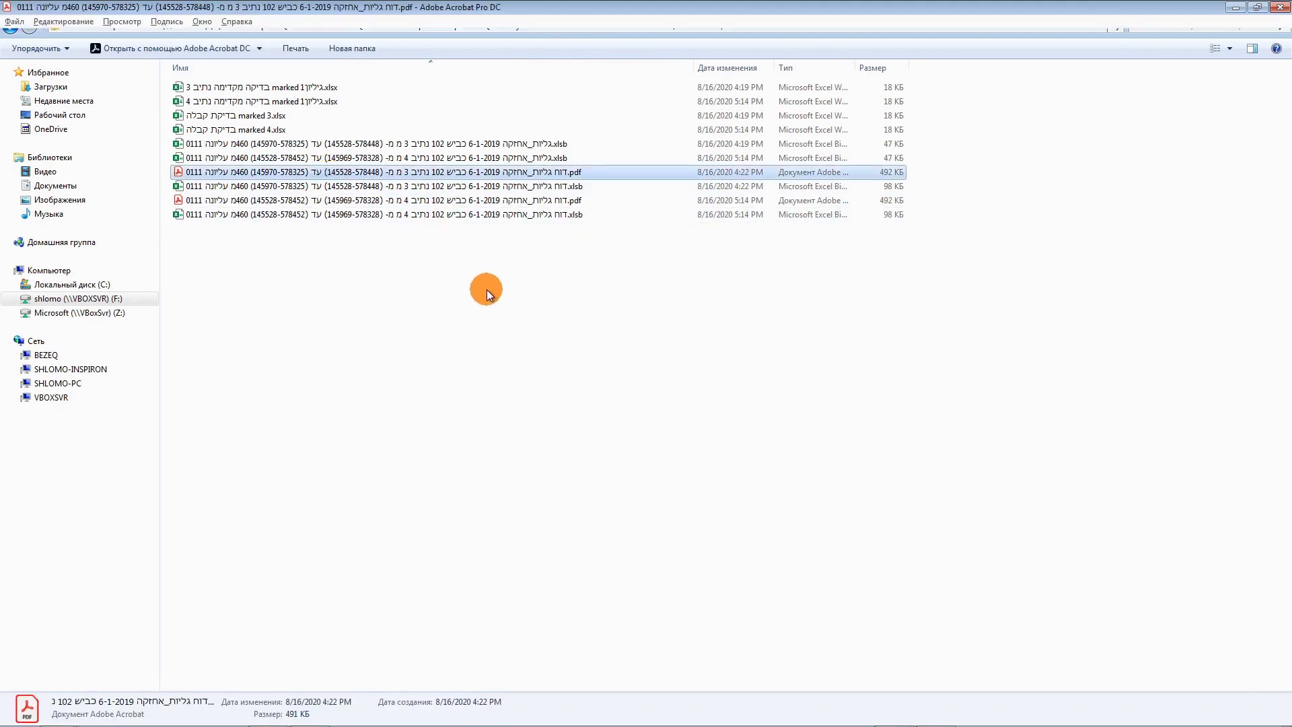
{"action": "scroll", "coordinate": [486, 288], "scroll_direction": "up", "scroll_amount": 3}
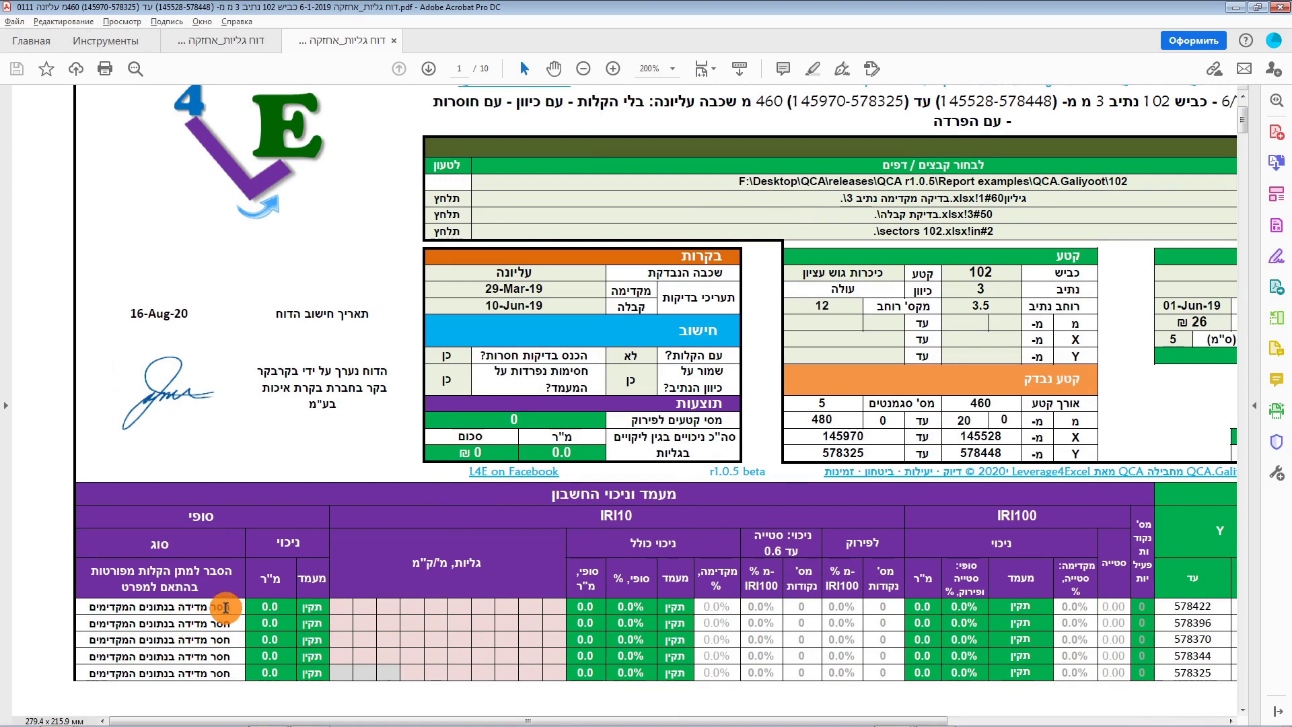
Examine the first segment's explanation text and its IRI10 waviness cells in the report without reliefs
{"action": "left_click_drag", "start_coordinate": [229, 606], "coordinate": [111, 613]}
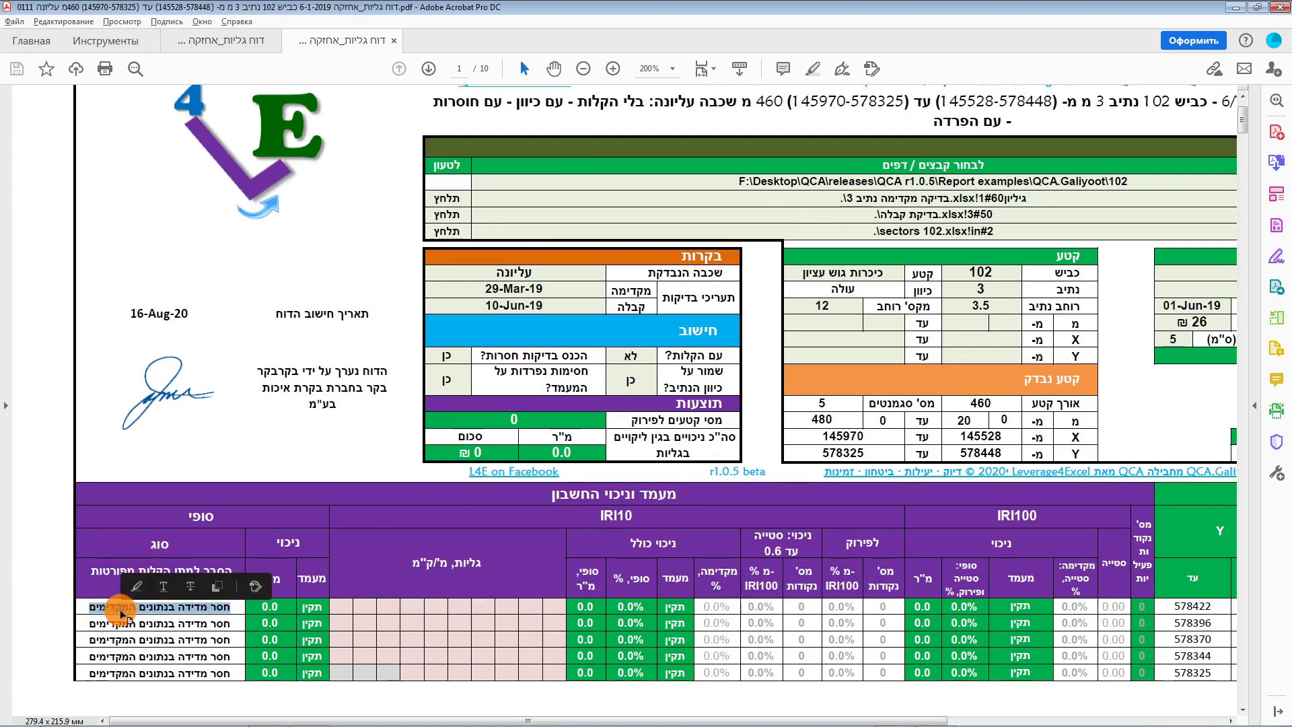
{"action": "left_click", "coordinate": [150, 614]}
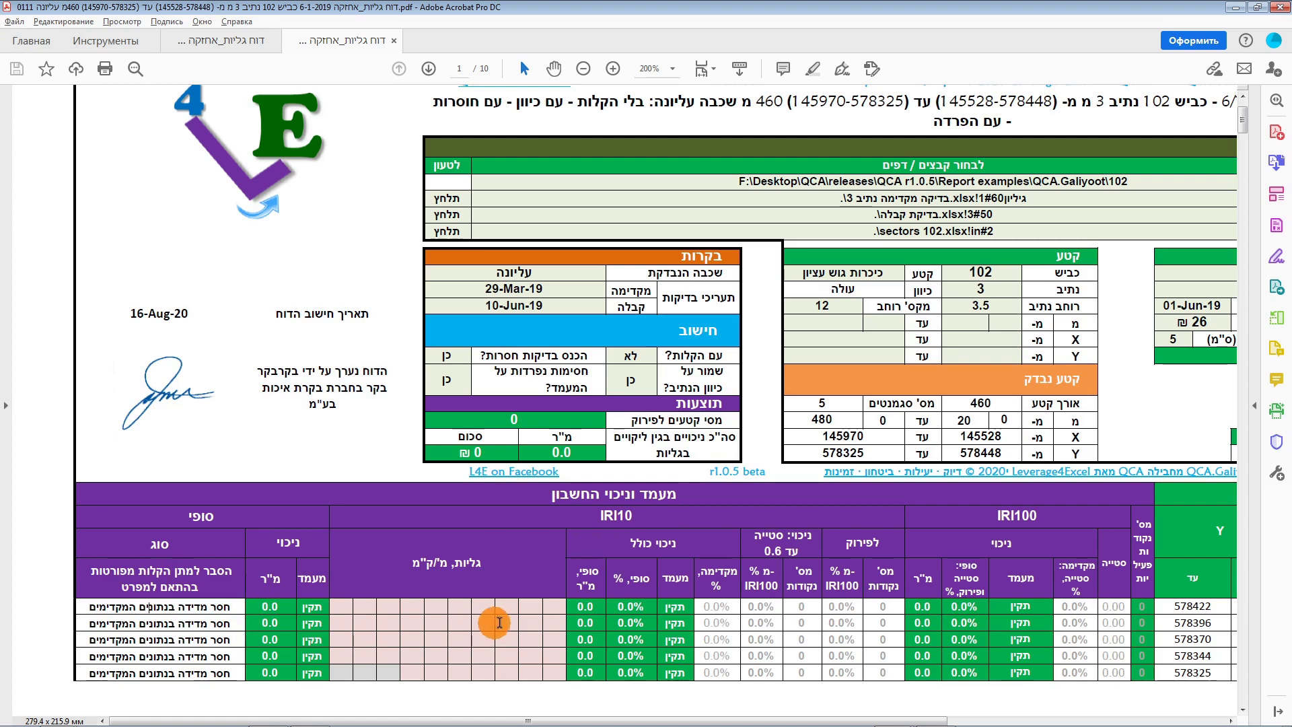
{"action": "left_click_drag", "start_coordinate": [559, 614], "coordinate": [354, 604]}
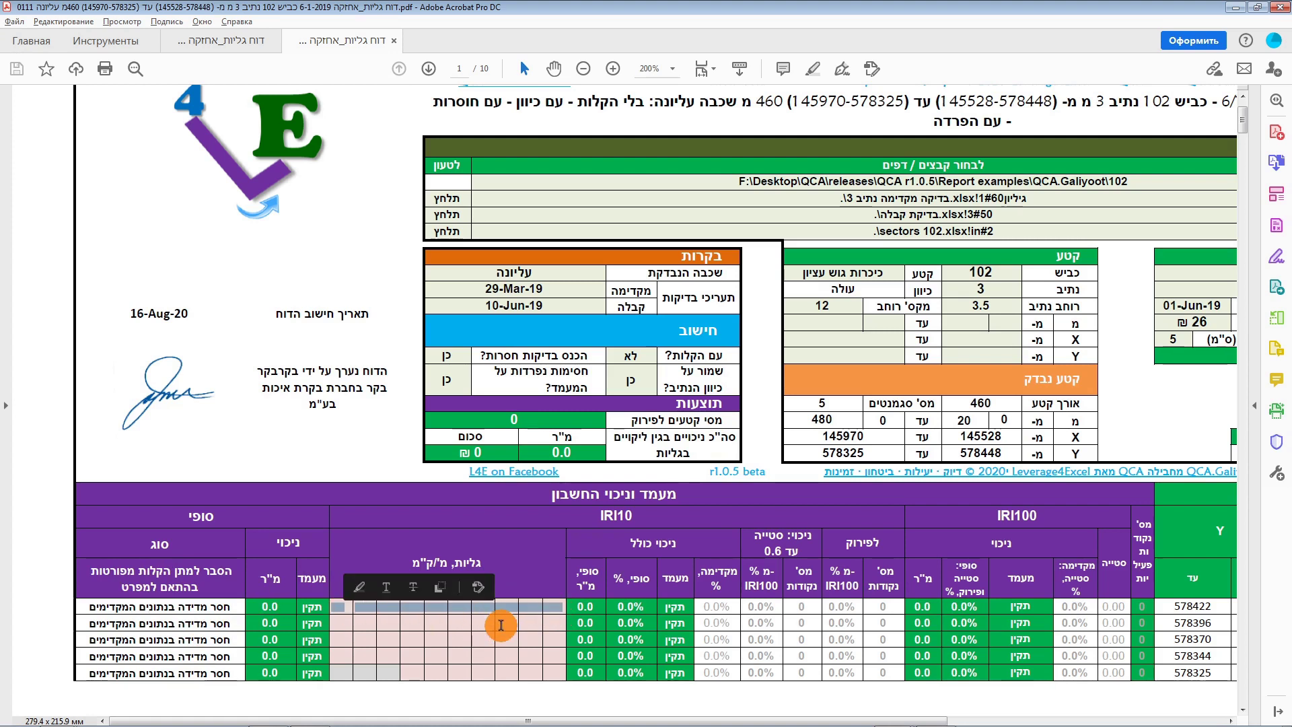
{"action": "left_click", "coordinate": [501, 625]}
{"action": "left_click", "coordinate": [550, 624]}
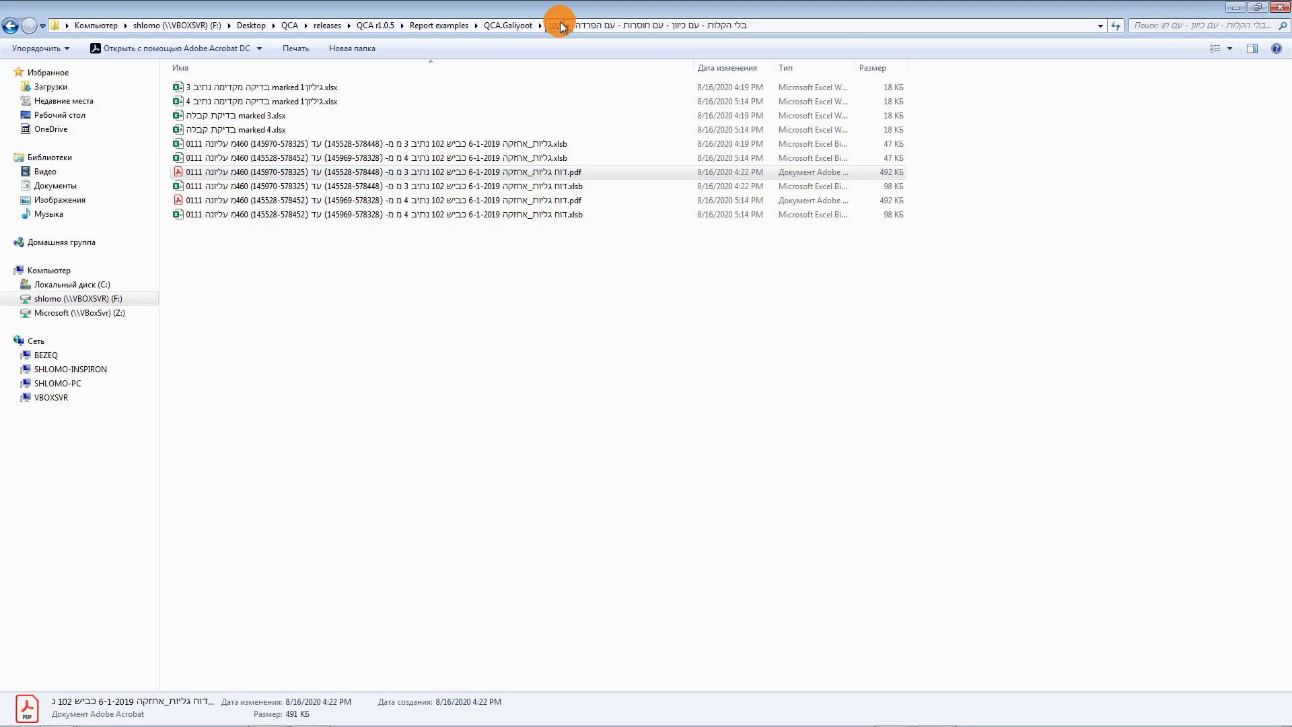
Open the lane 4 PDF report from the "עם הקלות - עם כיוון - עם חוסרות - עם הפרדה" folder and view its segment explanations at 200%
{"action": "left_click", "coordinate": [559, 26]}
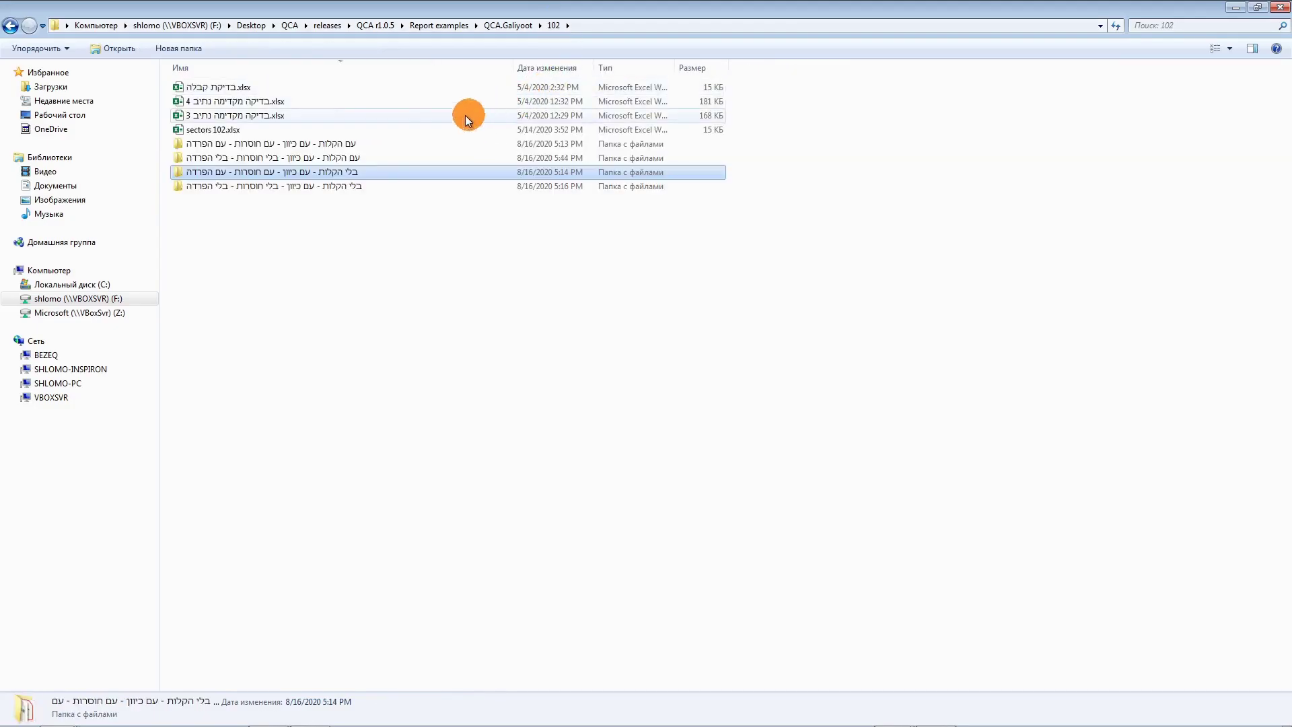
{"action": "double_click", "coordinate": [329, 147]}
{"action": "double_click", "coordinate": [405, 199]}
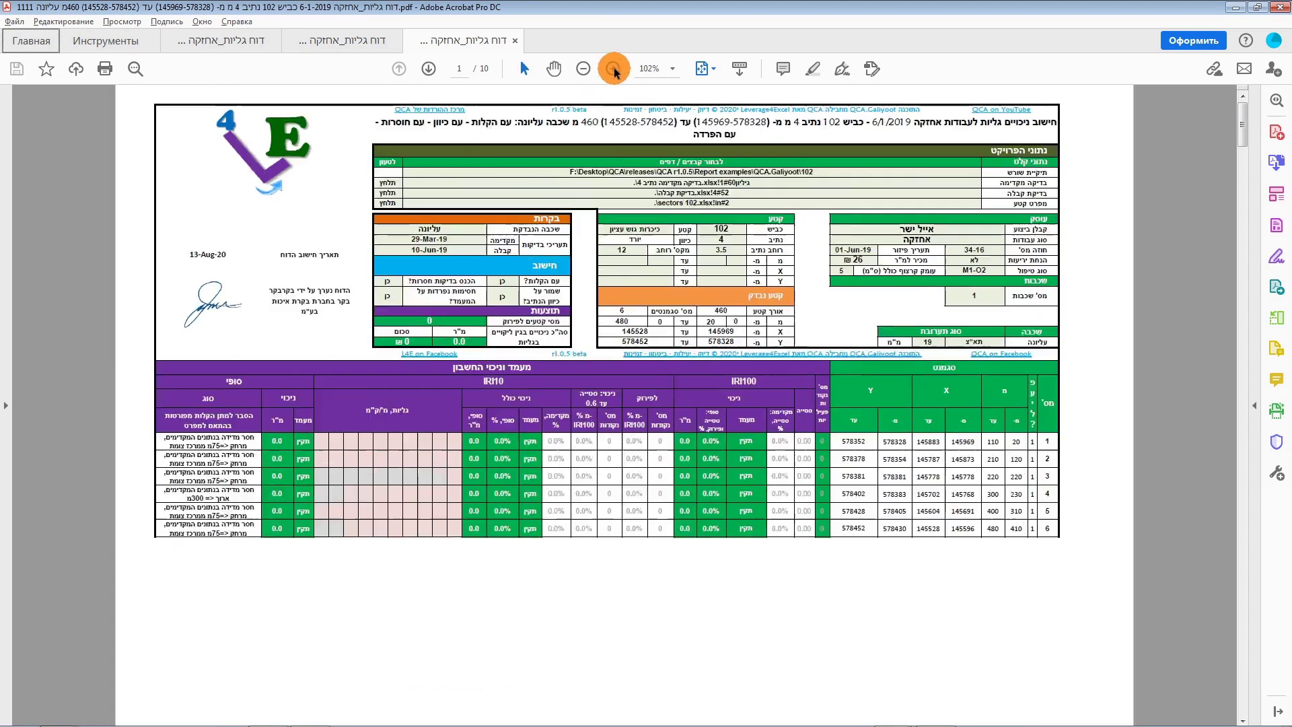
{"action": "left_click", "coordinate": [613, 69]}
{"action": "scroll", "coordinate": [505, 455], "scroll_direction": "down", "scroll_amount": 2}
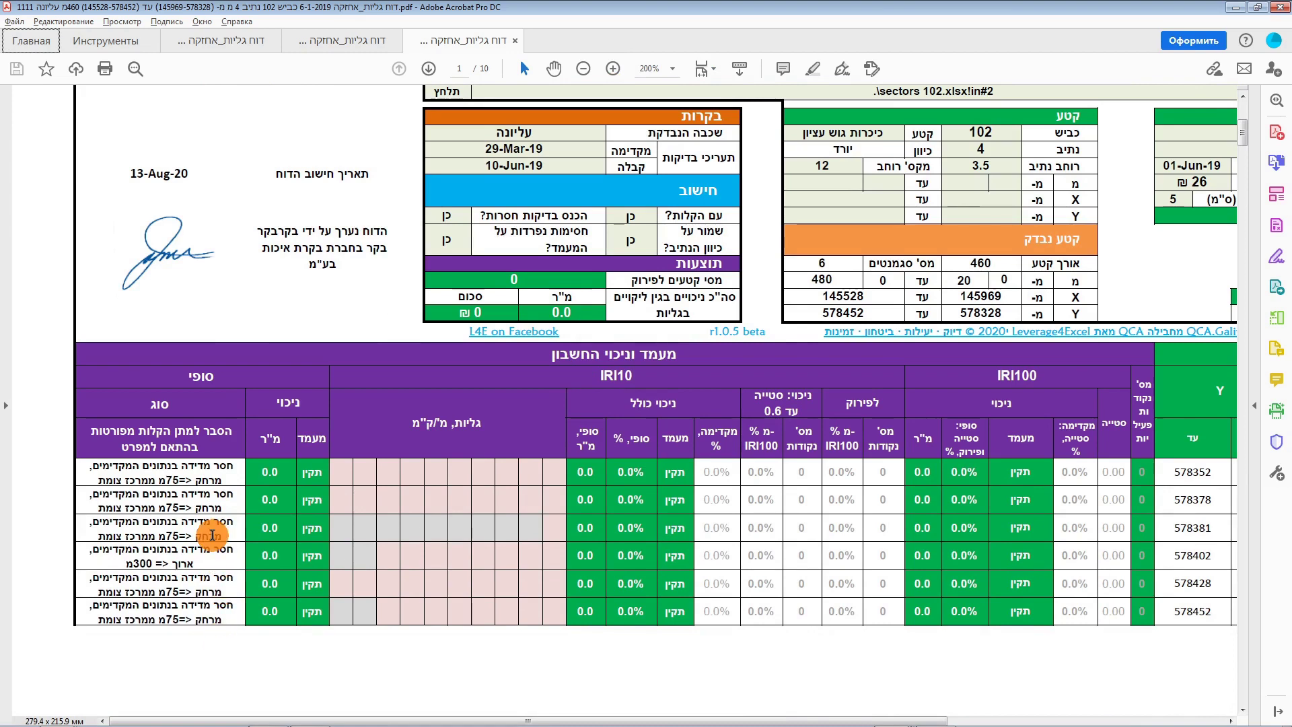
Open the lane 3 .xlsb report in Excel and examine the preliminary inspection type codes on the details sheet at 120% zoom
{"action": "key", "text": "alt+Tab"}
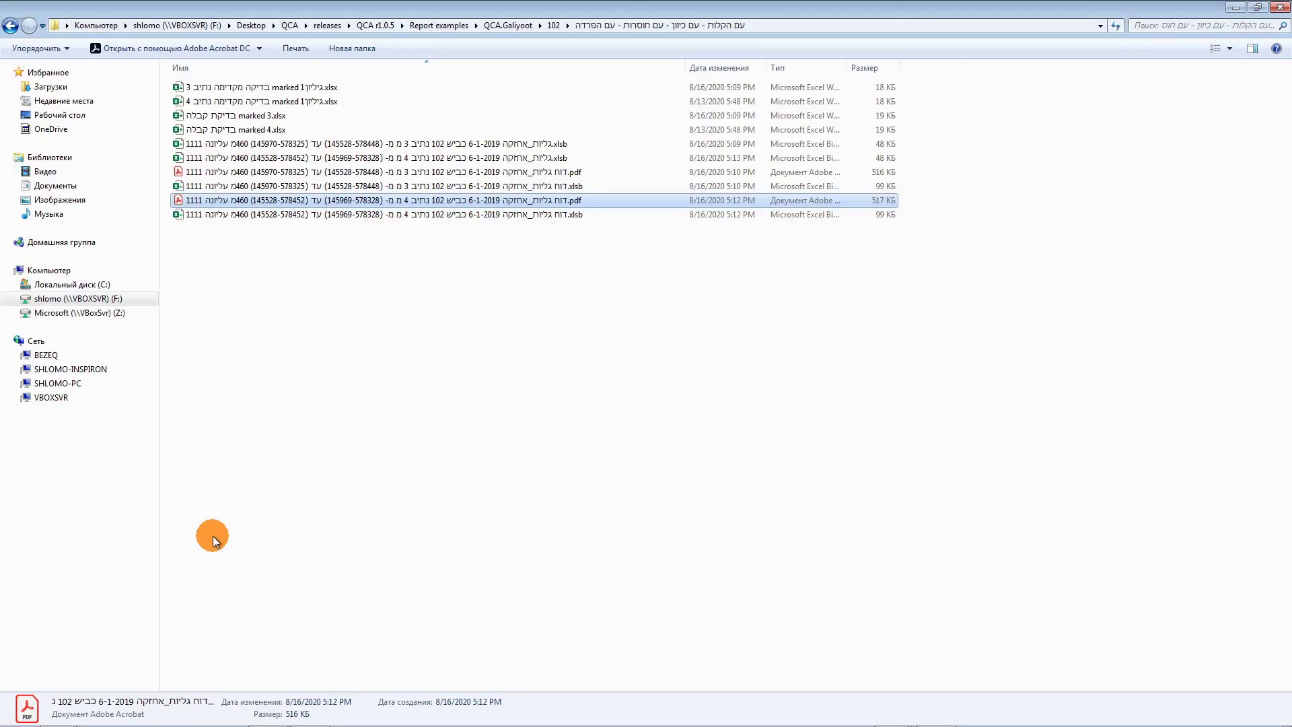
{"action": "double_click", "coordinate": [375, 187]}
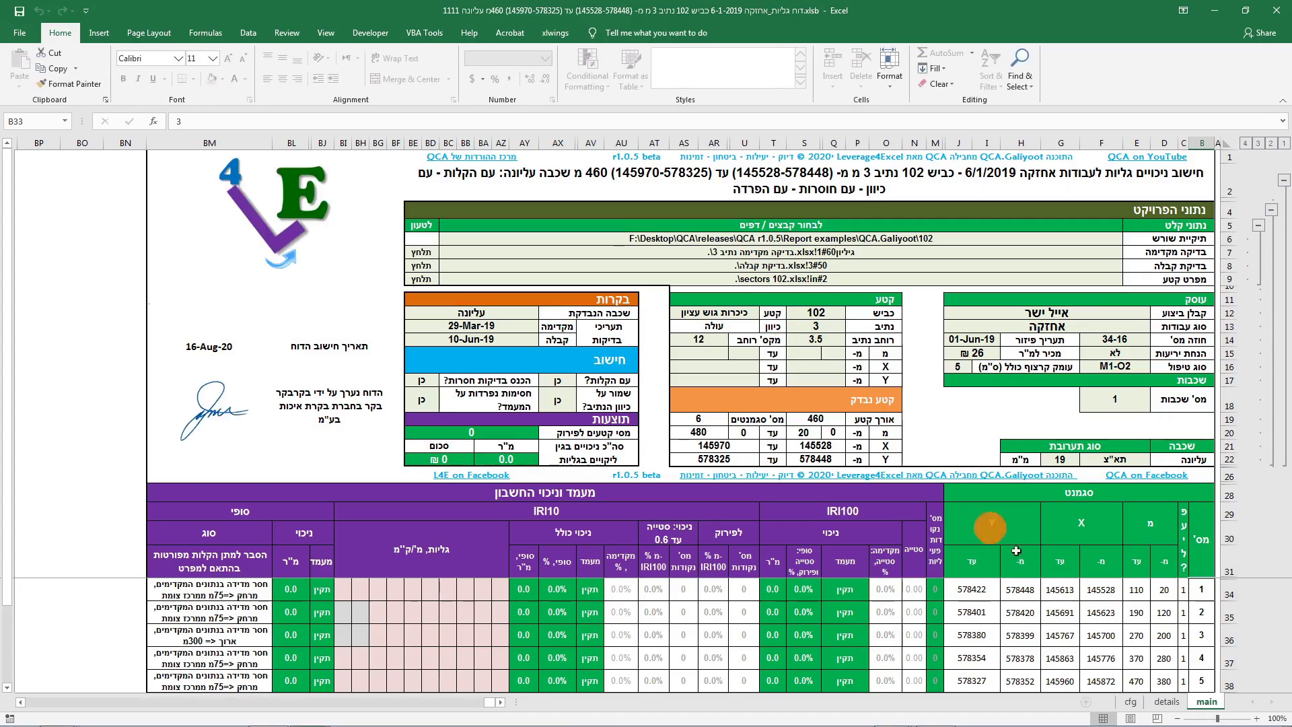
{"action": "left_click", "coordinate": [1167, 701]}
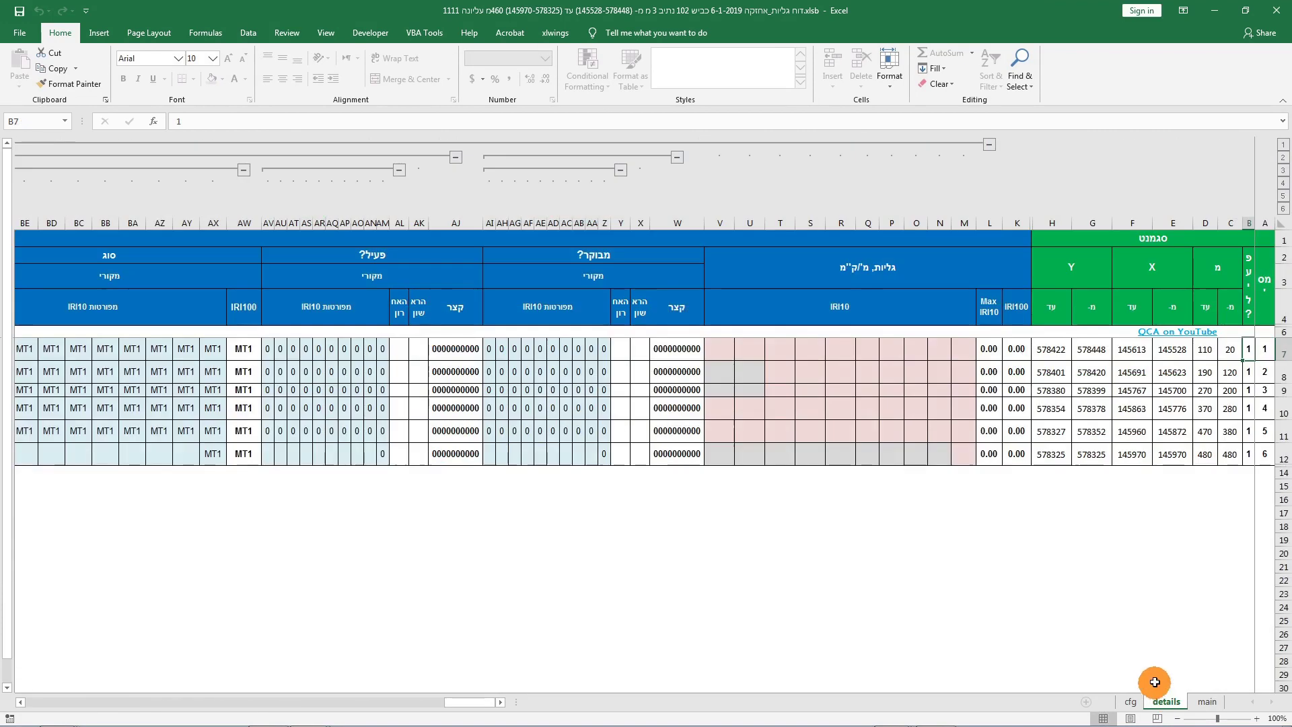
{"action": "left_click", "coordinate": [1256, 718]}
{"action": "left_click", "coordinate": [1257, 718]}
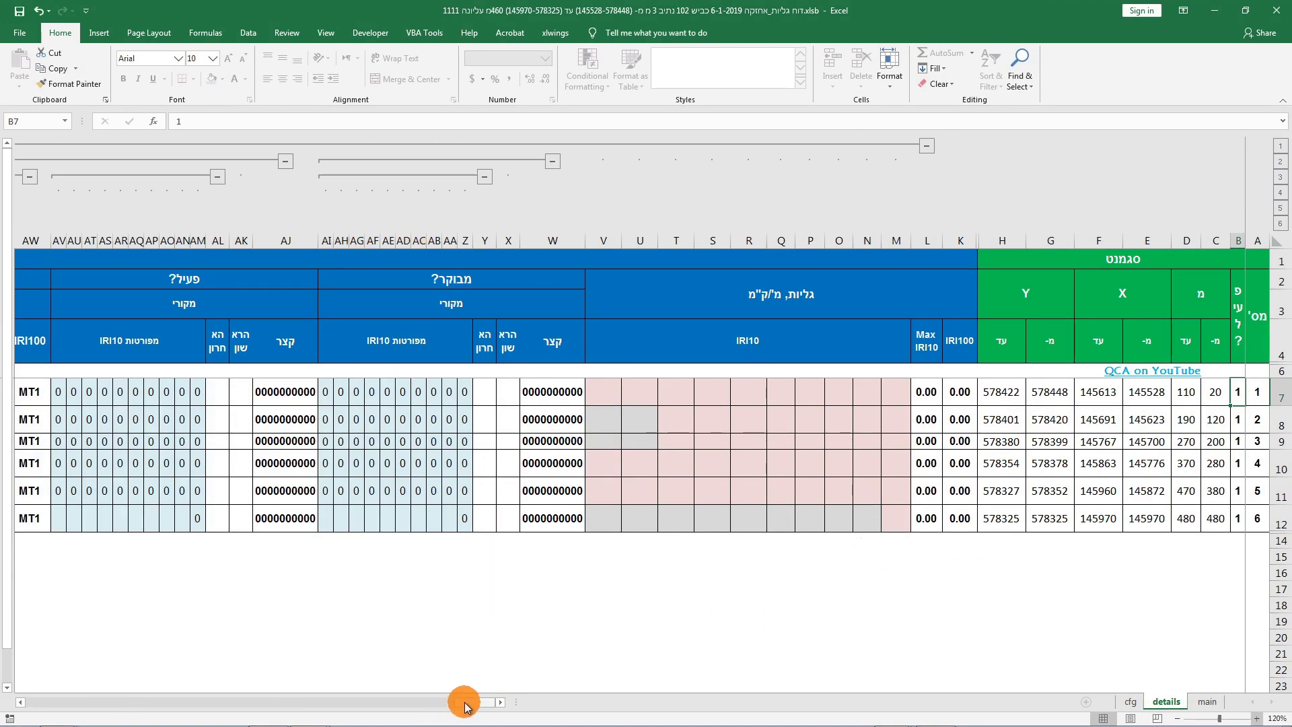
{"action": "left_click_drag", "start_coordinate": [462, 702], "coordinate": [563, 700]}
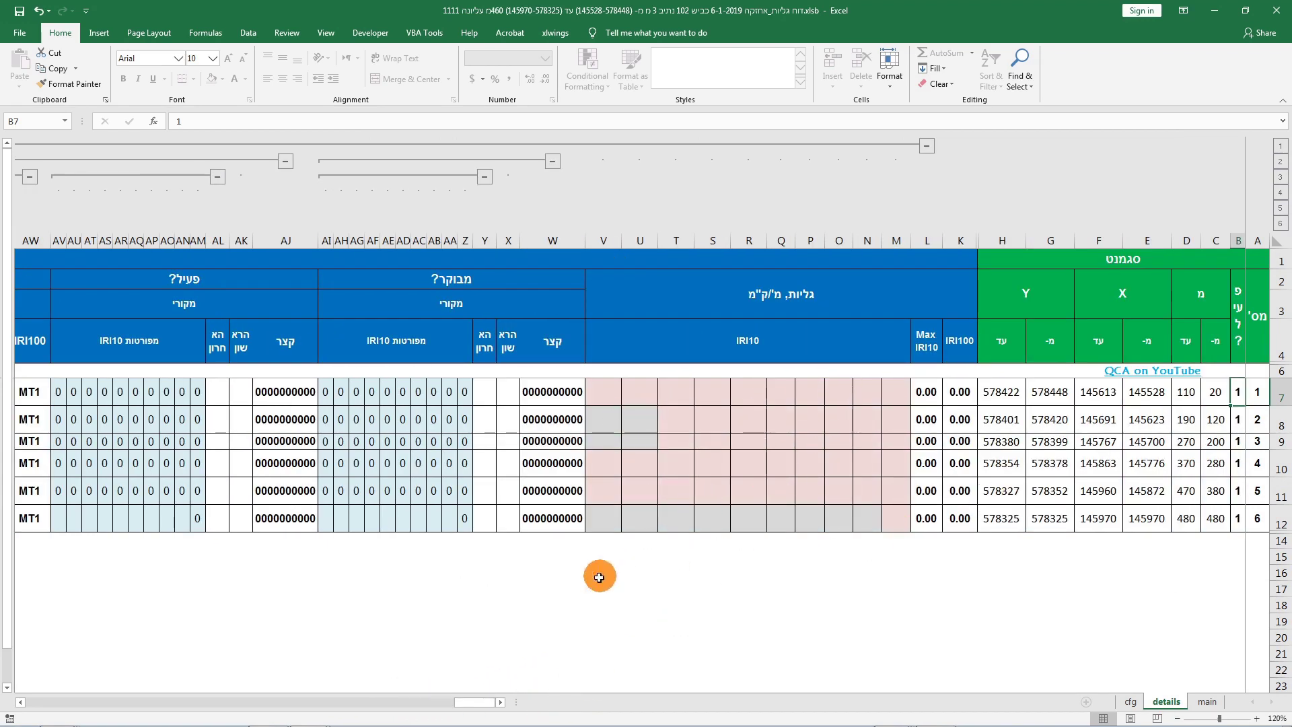
{"action": "left_click_drag", "start_coordinate": [491, 702], "coordinate": [433, 681]}
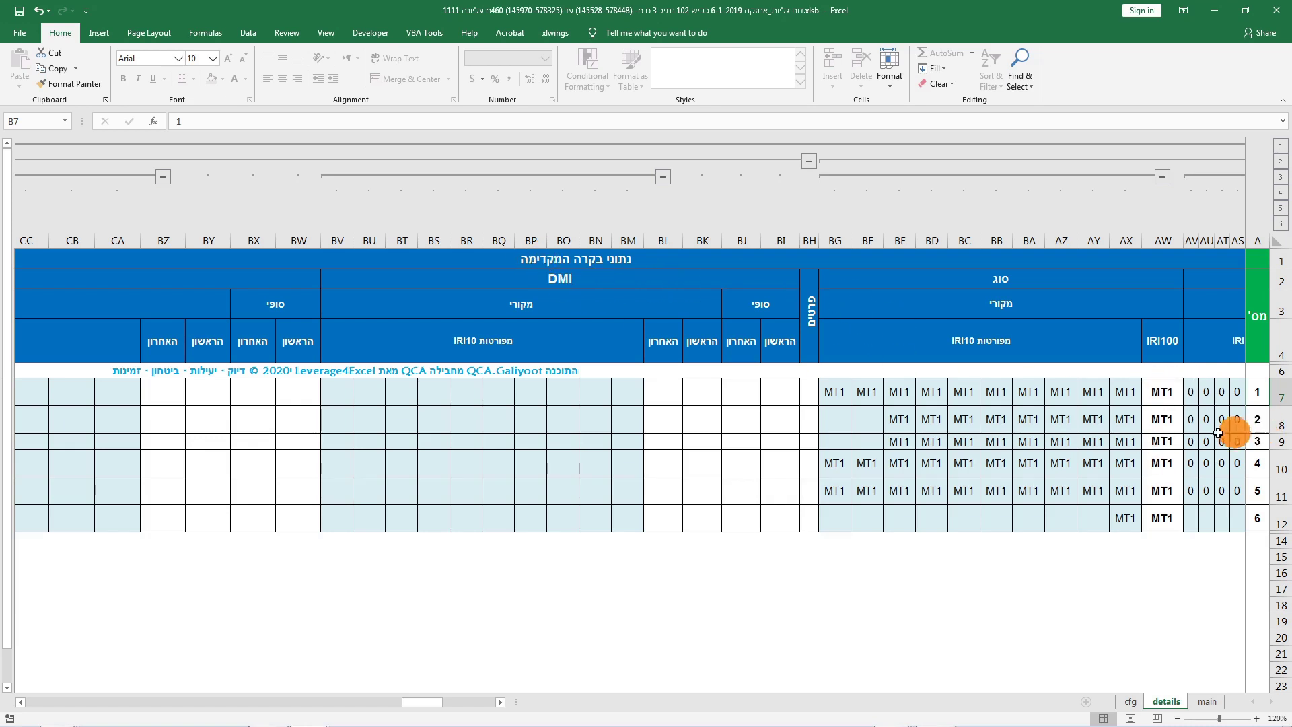
Examine the MT1, MT2 and MB missing-measurement codes in the reliefs table on the cfg sheet
{"action": "left_click", "coordinate": [1131, 701]}
{"action": "scroll", "coordinate": [981, 599], "scroll_direction": "down", "scroll_amount": 3}
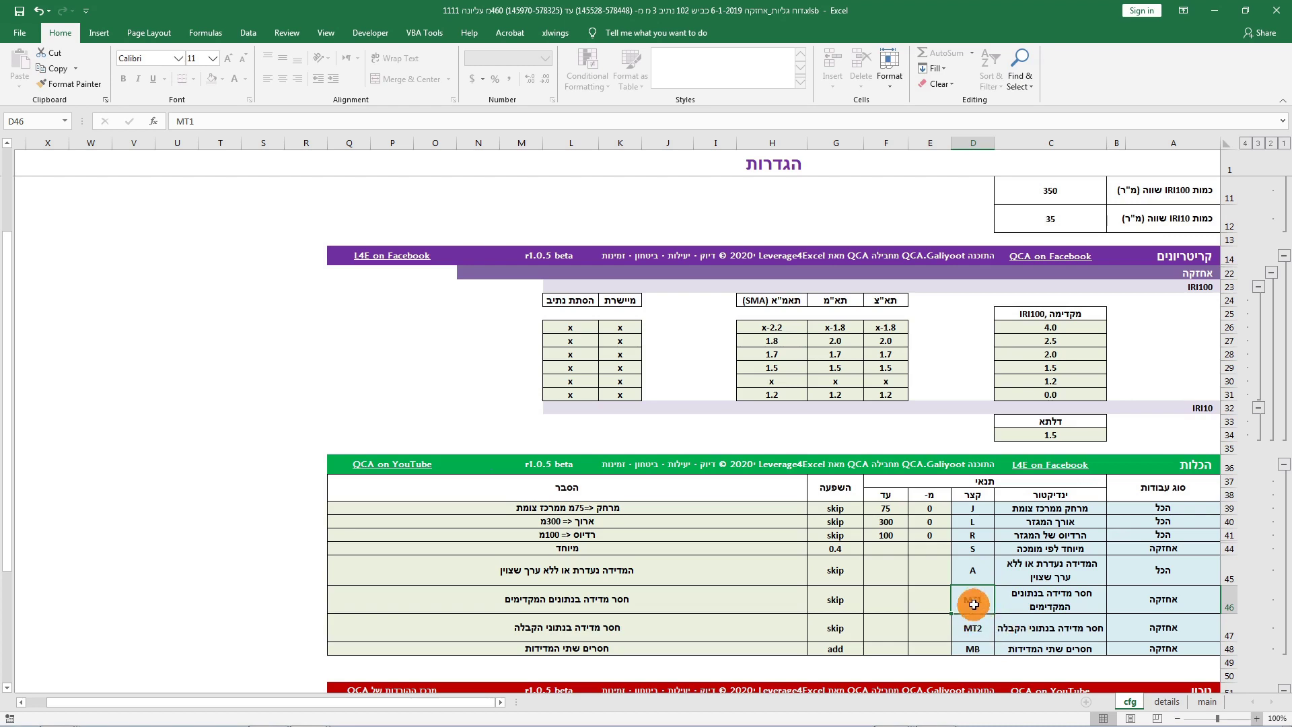
{"action": "left_click", "coordinate": [1031, 603]}
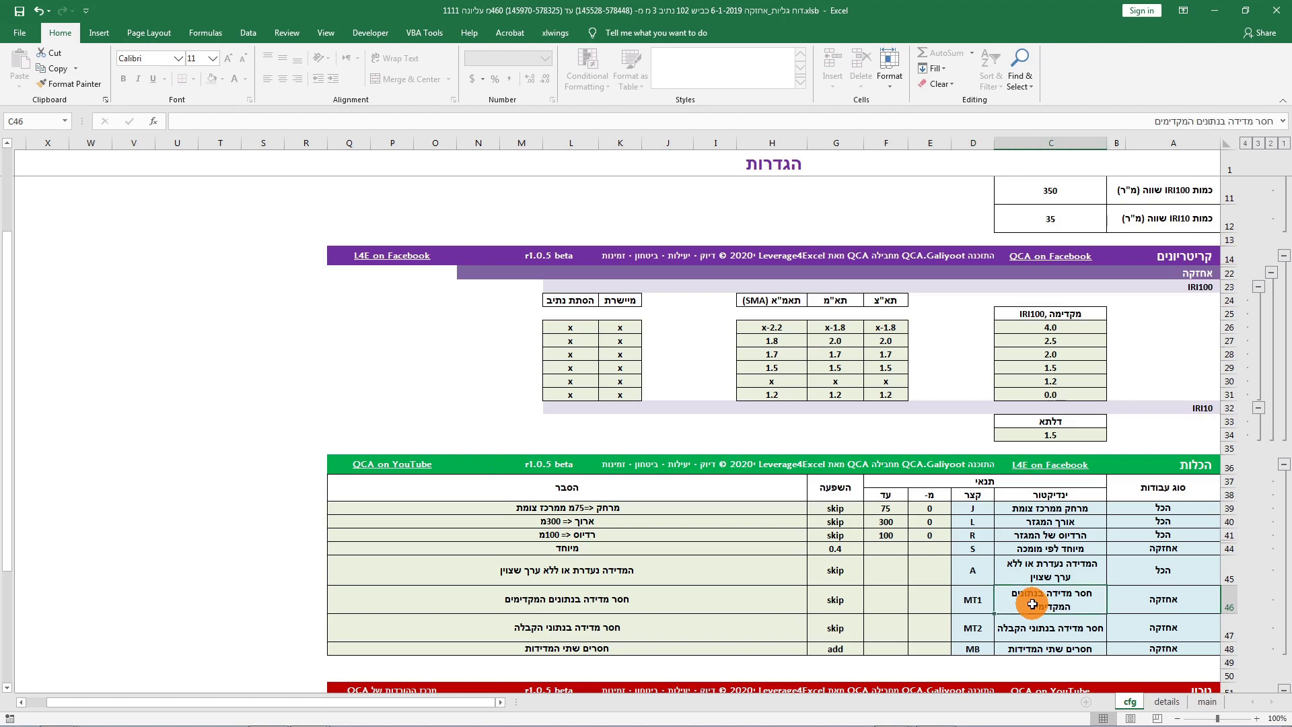
{"action": "left_click", "coordinate": [980, 633]}
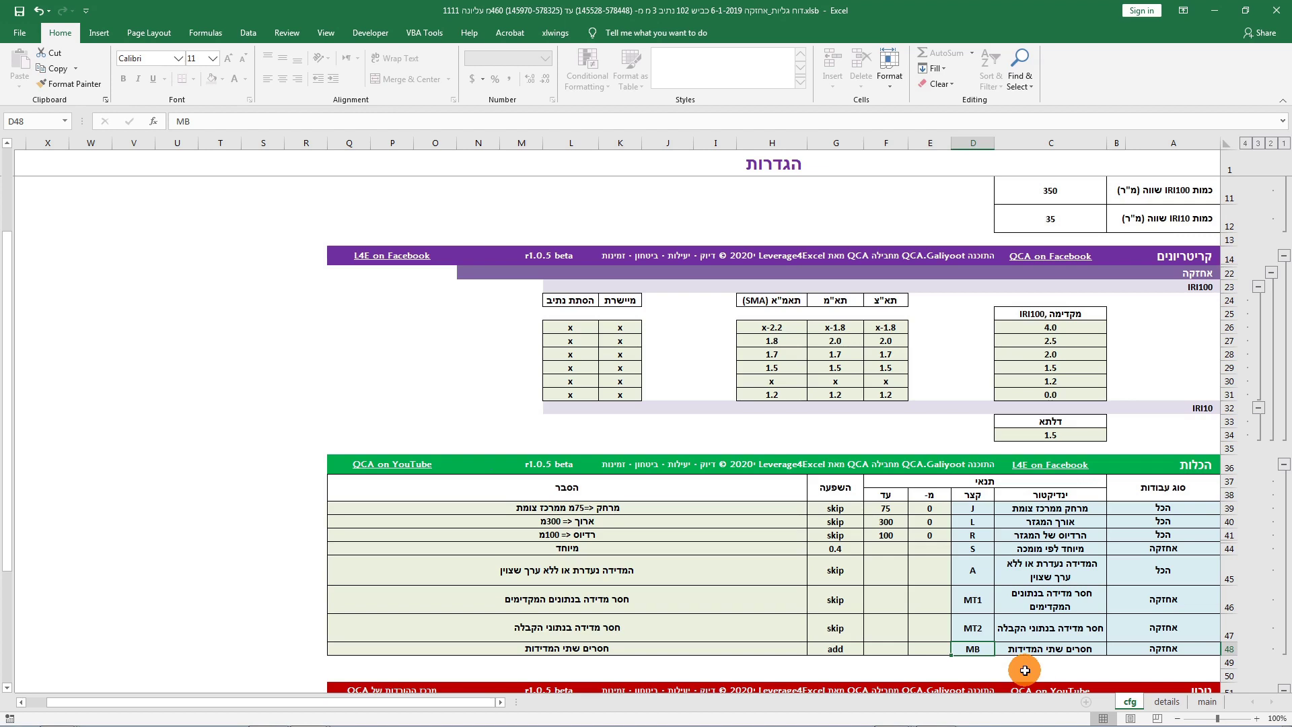
Examine the acceptance inspection type codes on the details sheet, including the third segment's final IRI10 code
{"action": "left_click", "coordinate": [1166, 702]}
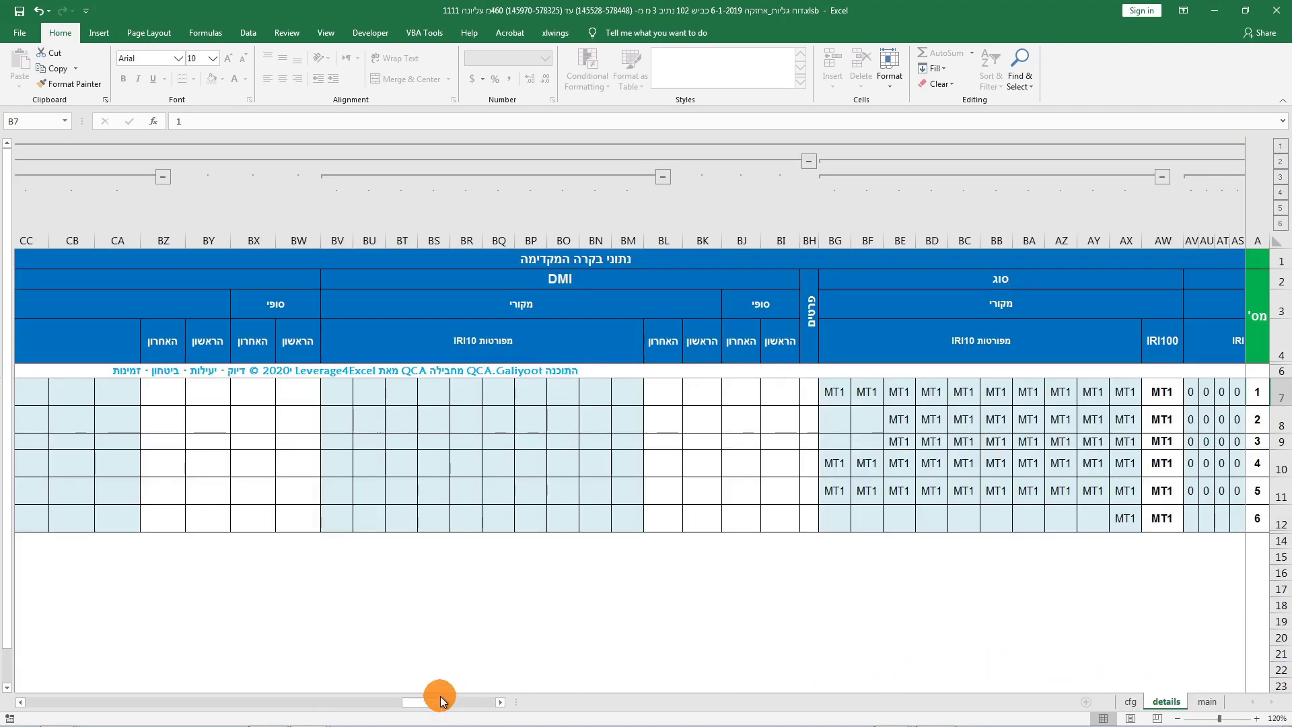
{"action": "left_click_drag", "start_coordinate": [436, 702], "coordinate": [239, 716]}
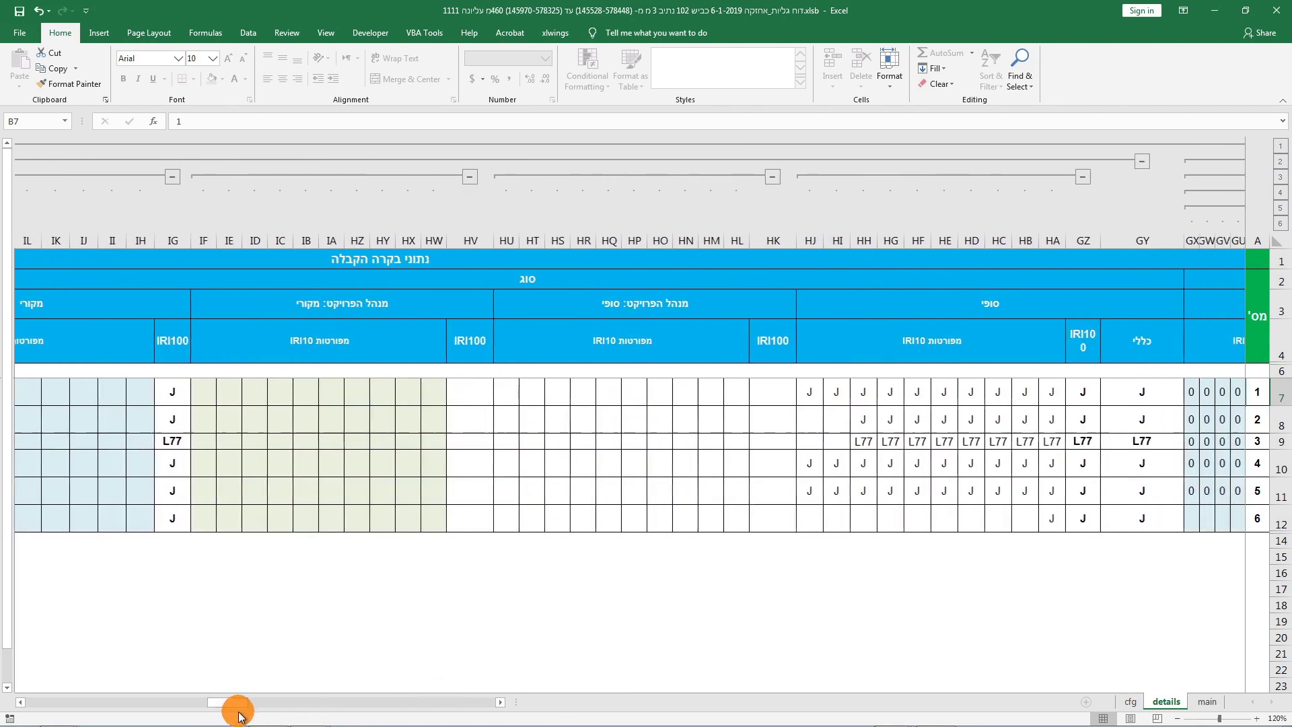
{"action": "left_click", "coordinate": [1050, 440]}
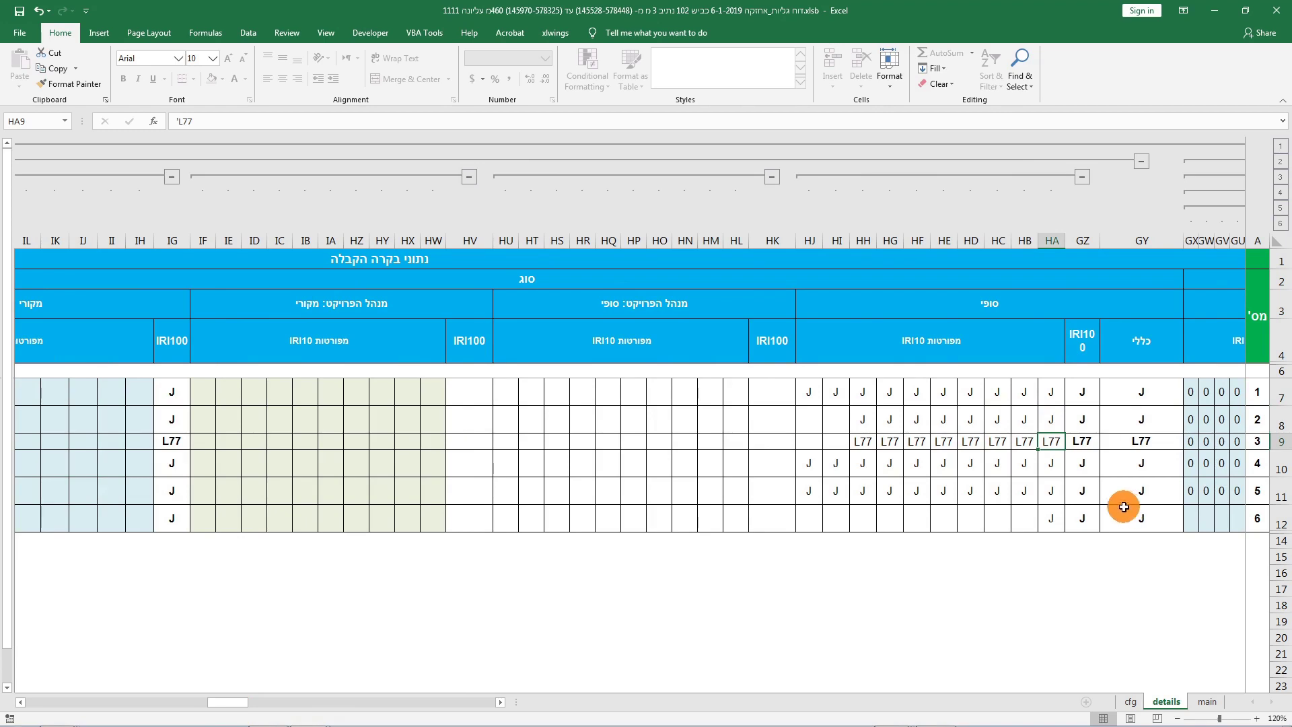
{"action": "left_click_drag", "start_coordinate": [231, 700], "coordinate": [28, 720]}
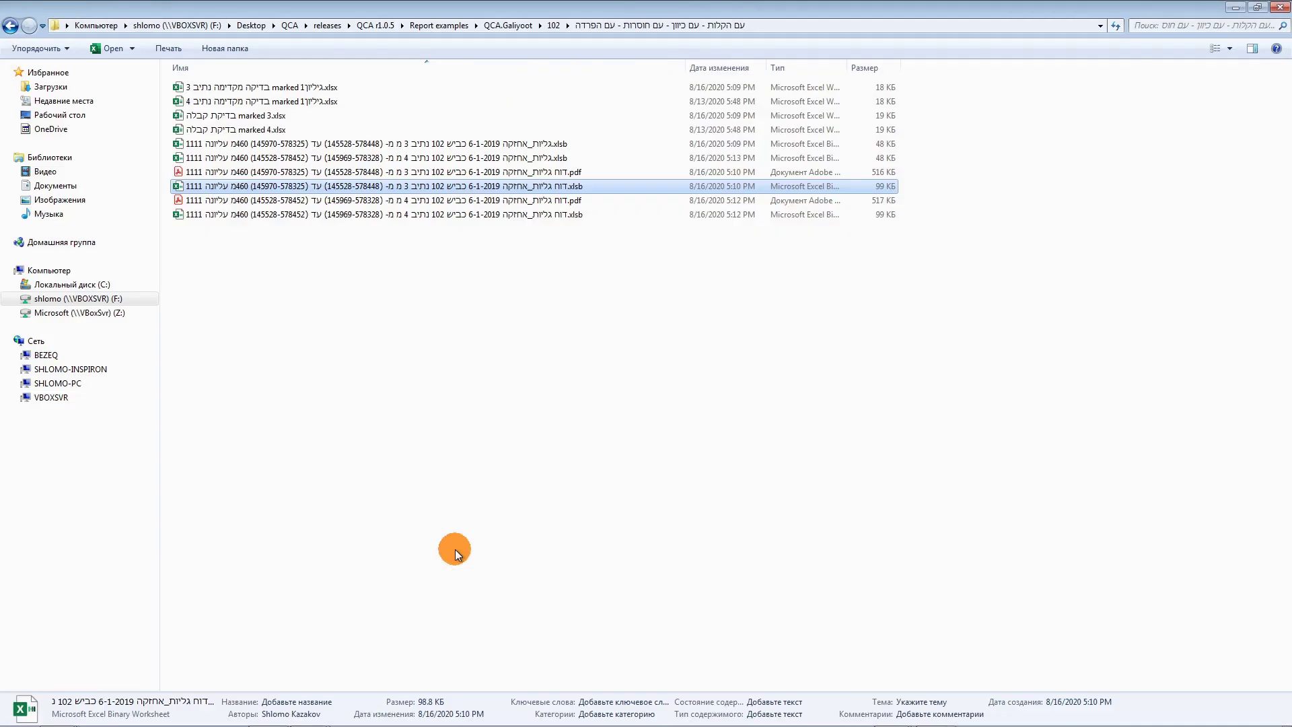
Open the lane 4 .xlsb report from road 102's "בלי הקלות - עם כיוון - עם חוסרות - עם הפרדה" folder and show its details sheet at 120% zoom
{"action": "left_click", "coordinate": [553, 24]}
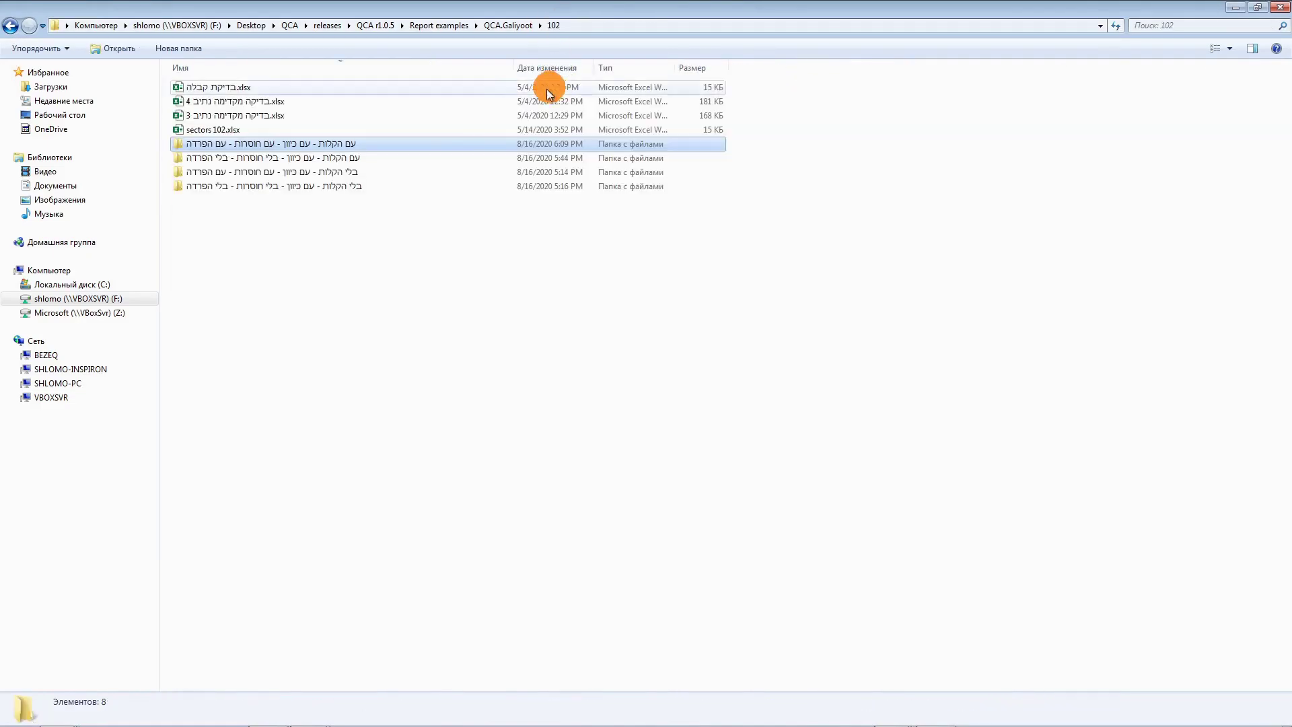
{"action": "double_click", "coordinate": [353, 176]}
{"action": "double_click", "coordinate": [345, 214]}
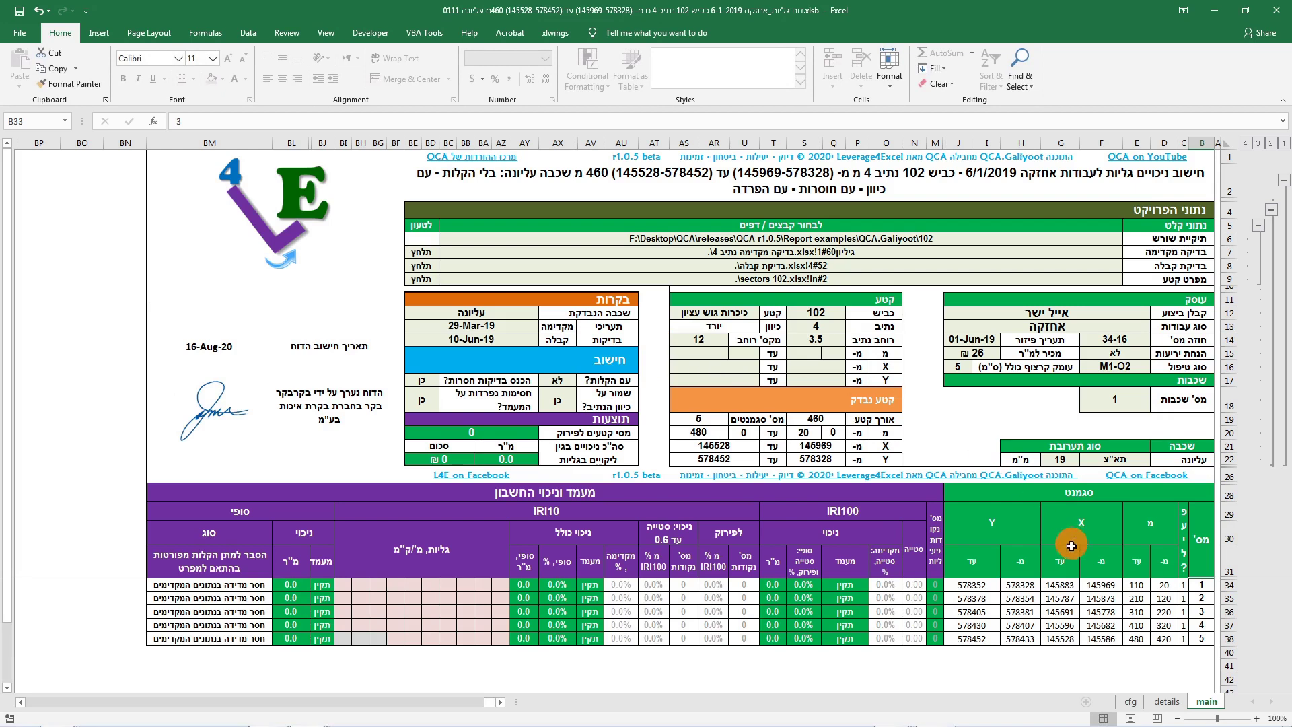
{"action": "left_click", "coordinate": [1173, 702]}
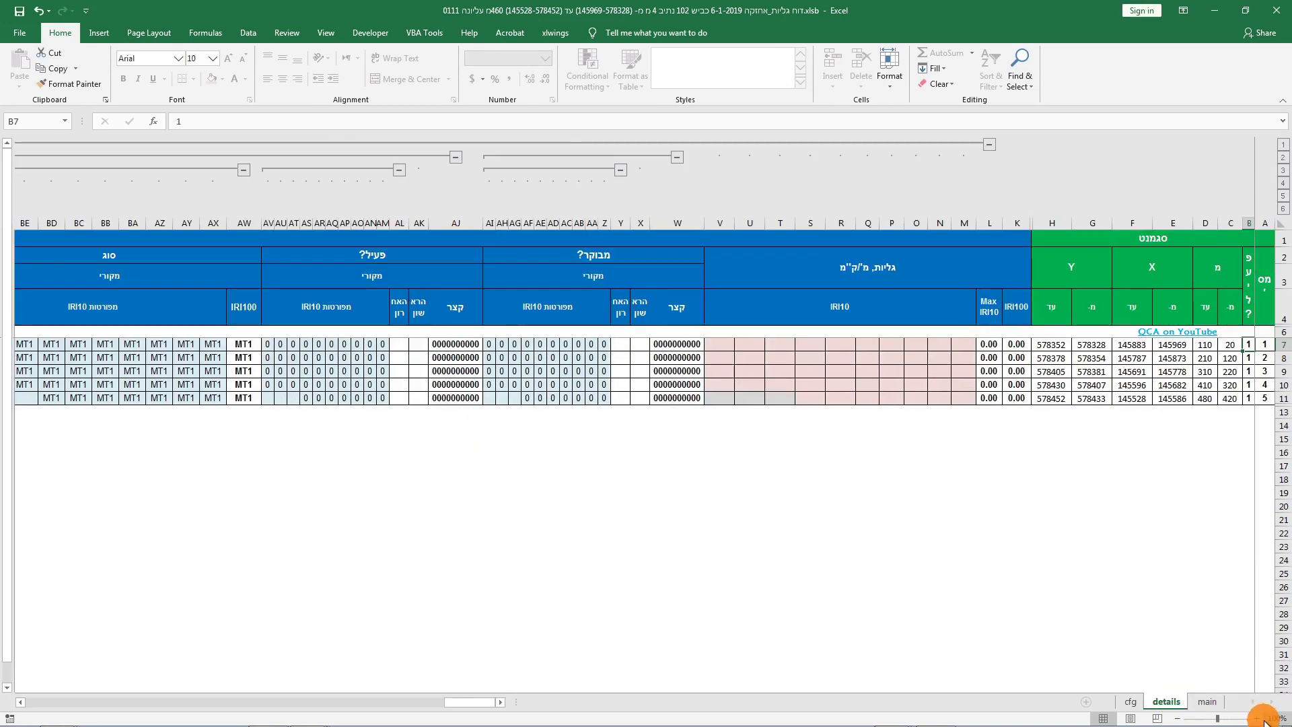
{"action": "left_click", "coordinate": [1256, 718]}
{"action": "left_click", "coordinate": [1256, 718]}
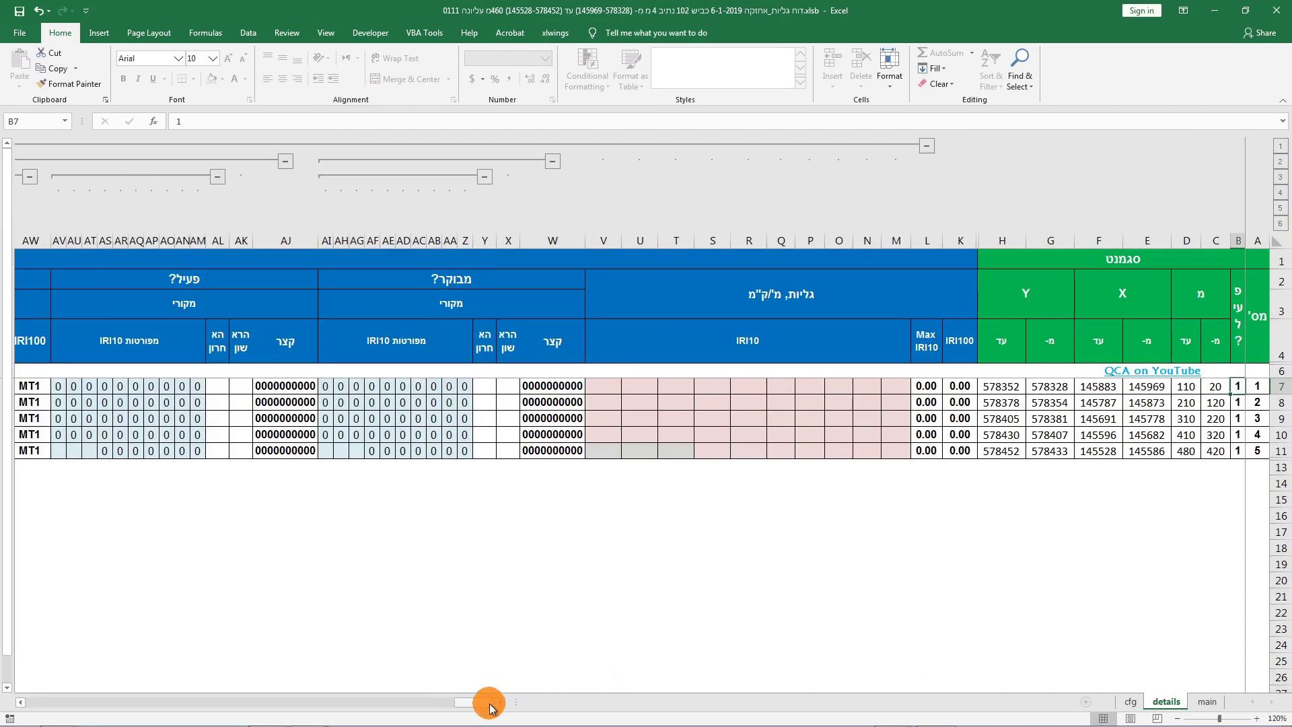
Examine the preliminary and acceptance inspection type codes on the details sheet, through to the final codes and relief explanations
{"action": "left_click_drag", "start_coordinate": [471, 702], "coordinate": [452, 702]}
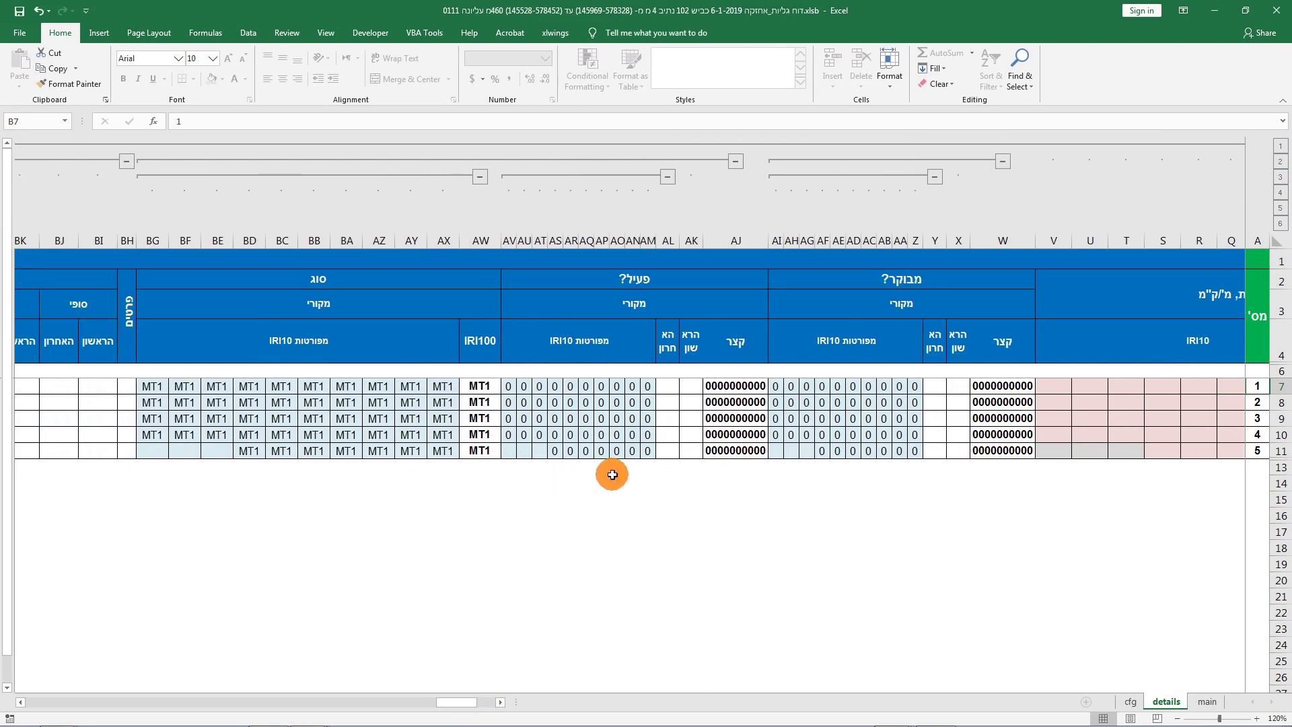
{"action": "left_click_drag", "start_coordinate": [467, 705], "coordinate": [231, 709]}
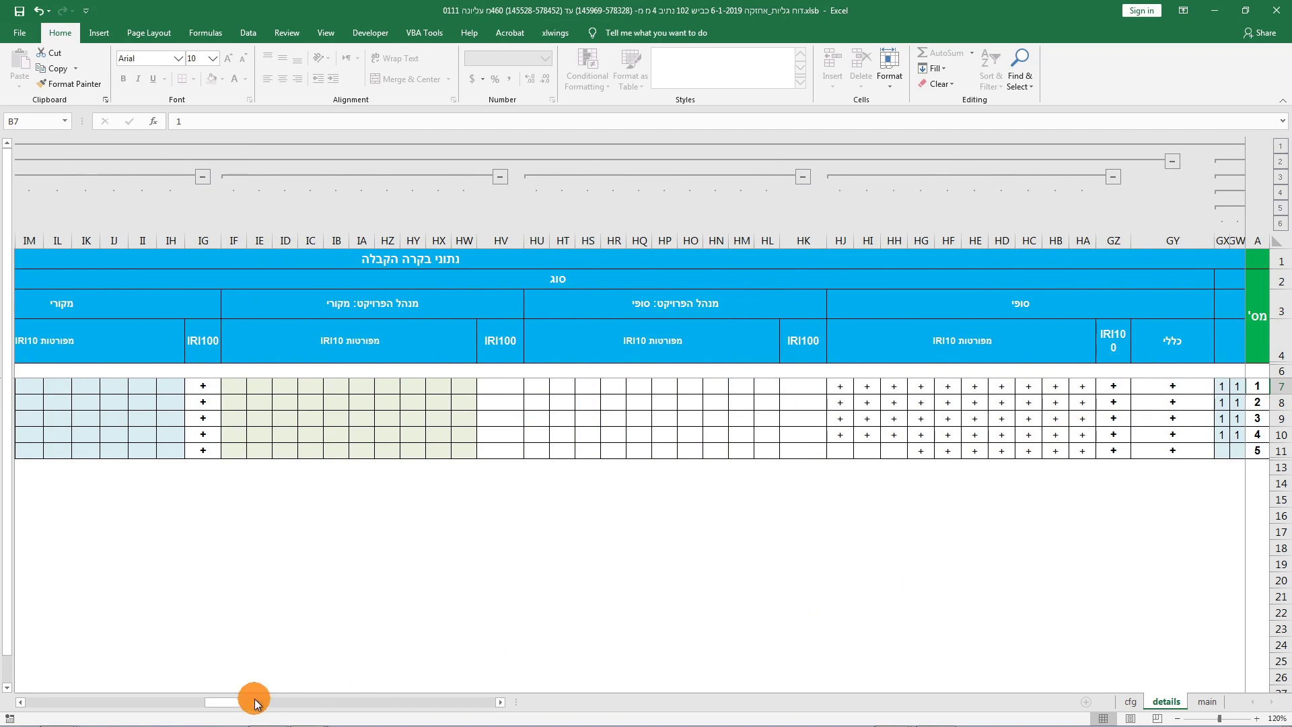
{"action": "left_click_drag", "start_coordinate": [224, 702], "coordinate": [43, 708]}
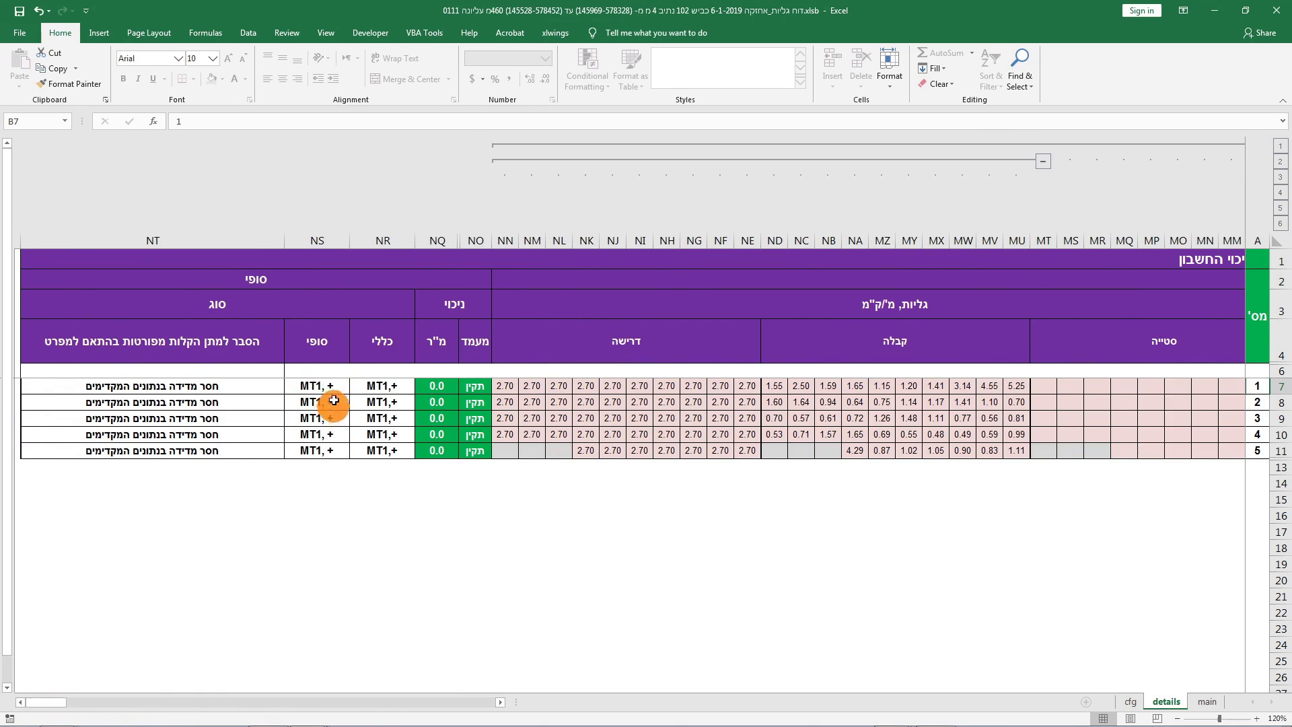
Open the lane 3 PDF report from the 102_2 folder's "עם הקלות - עם כיוון - עם חוסרות - עם הפרדה" subfolder and view it at 150%
{"action": "key", "text": "alt+Tab"}
{"action": "key", "text": "alt+Tab"}
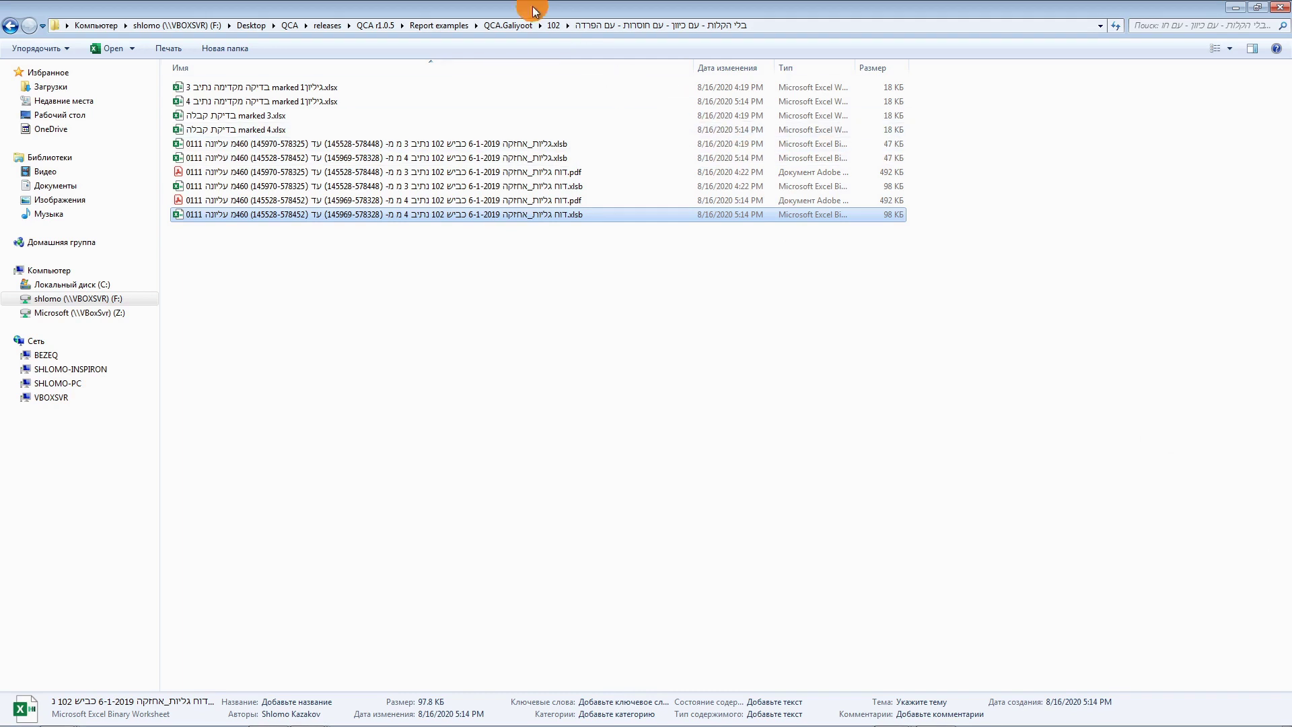
{"action": "left_click", "coordinate": [510, 26]}
{"action": "double_click", "coordinate": [235, 118]}
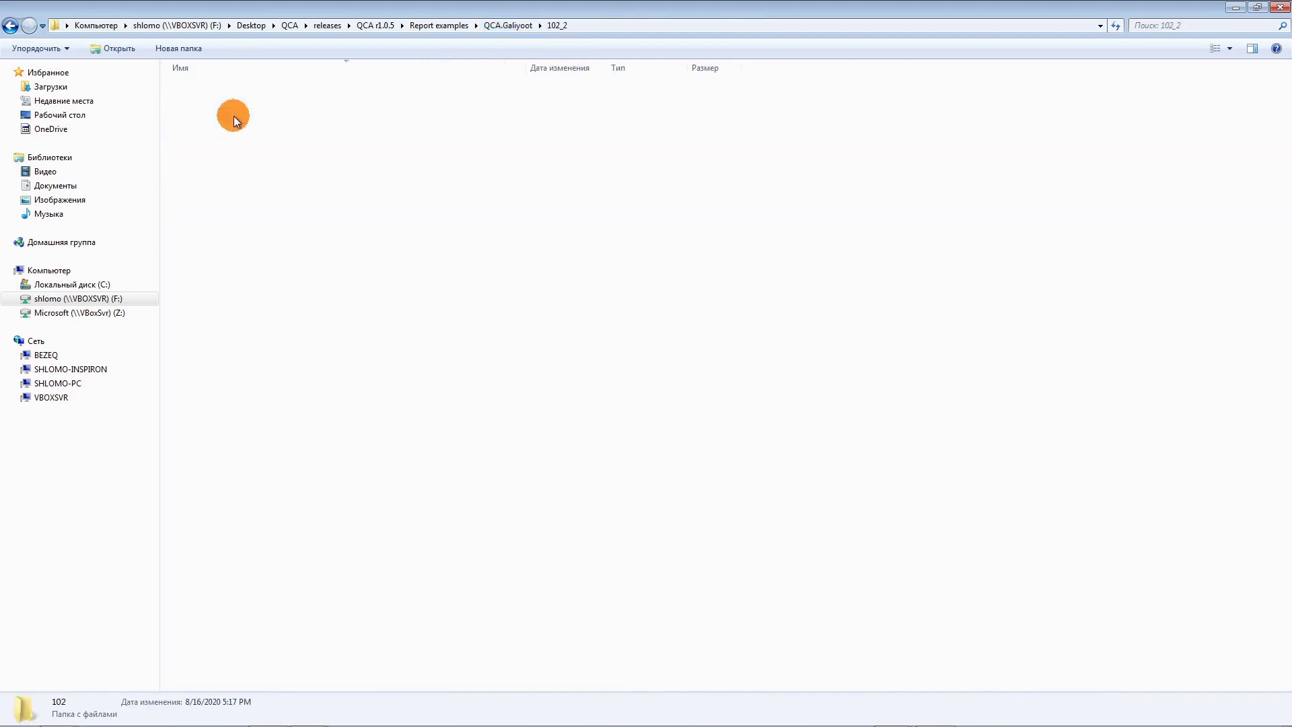
{"action": "left_click", "coordinate": [319, 144]}
{"action": "double_click", "coordinate": [319, 144]}
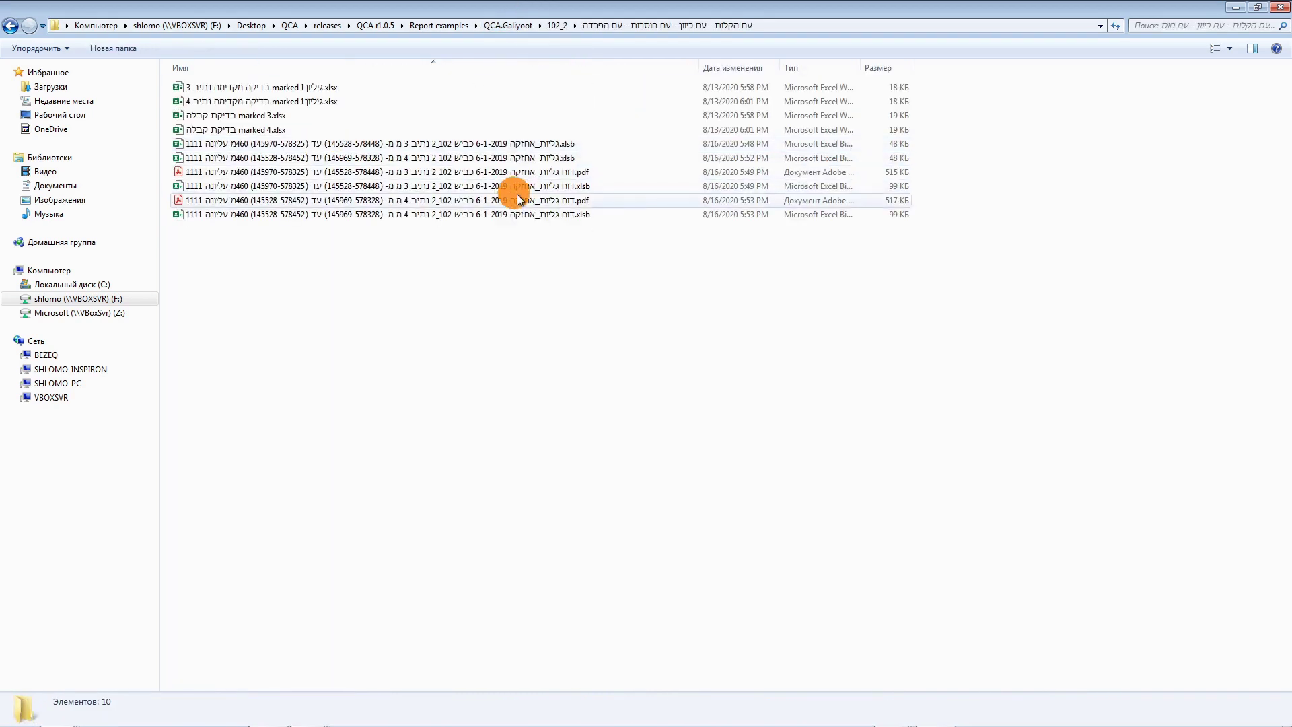
{"action": "double_click", "coordinate": [522, 176]}
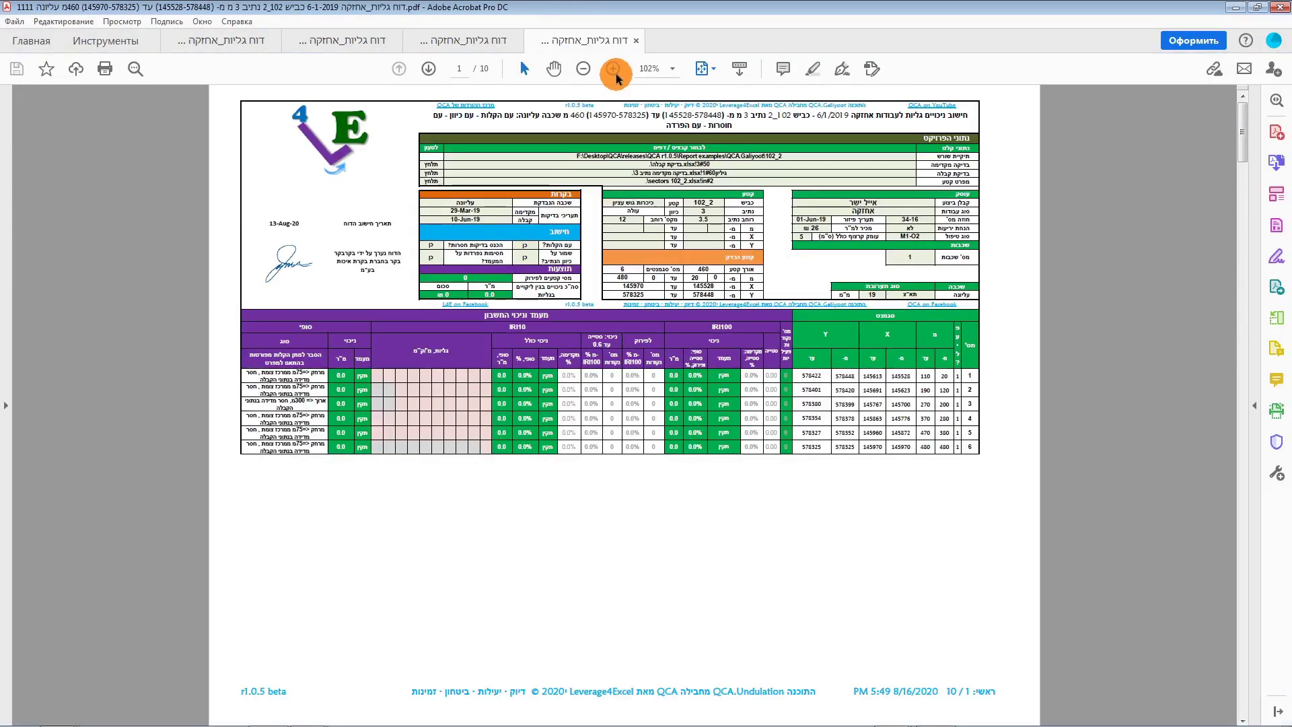
{"action": "left_click", "coordinate": [613, 69]}
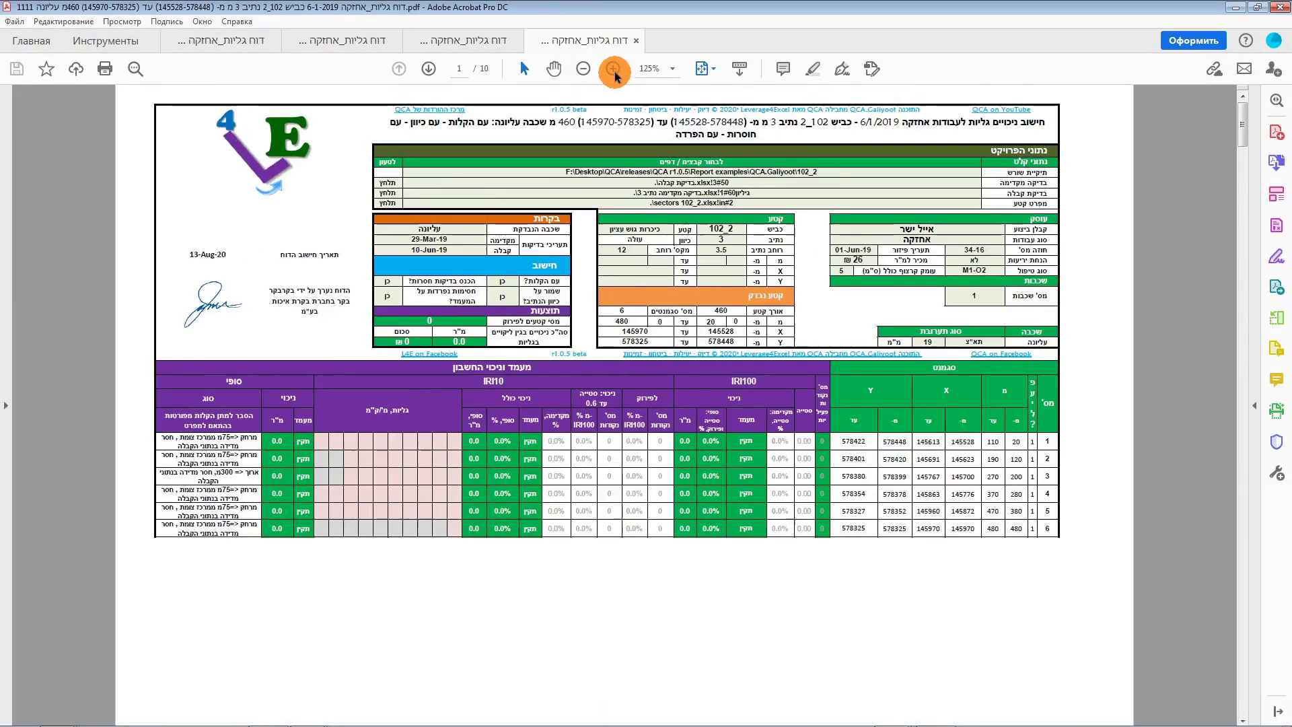
{"action": "left_click", "coordinate": [613, 70]}
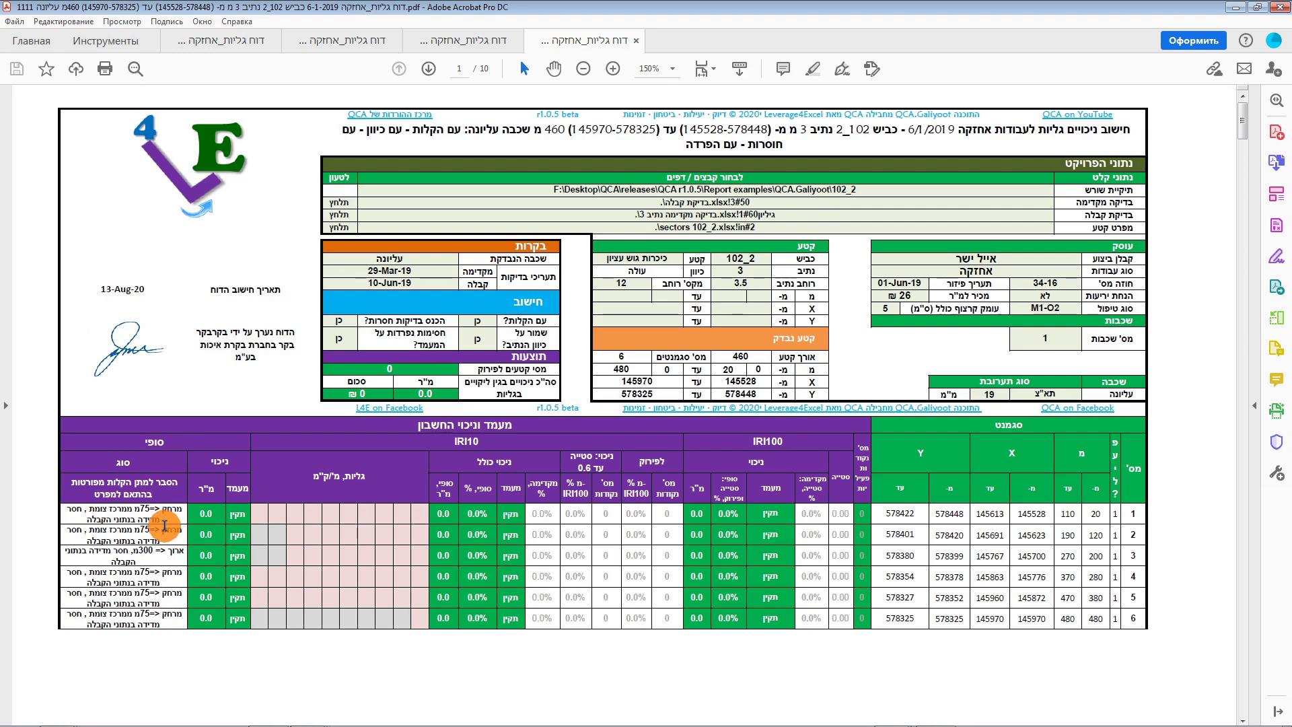
Examine the segment explanations on page 1 and the original preliminary inspection type codes on page 2
{"action": "scroll", "coordinate": [395, 539], "scroll_direction": "down", "scroll_amount": 4}
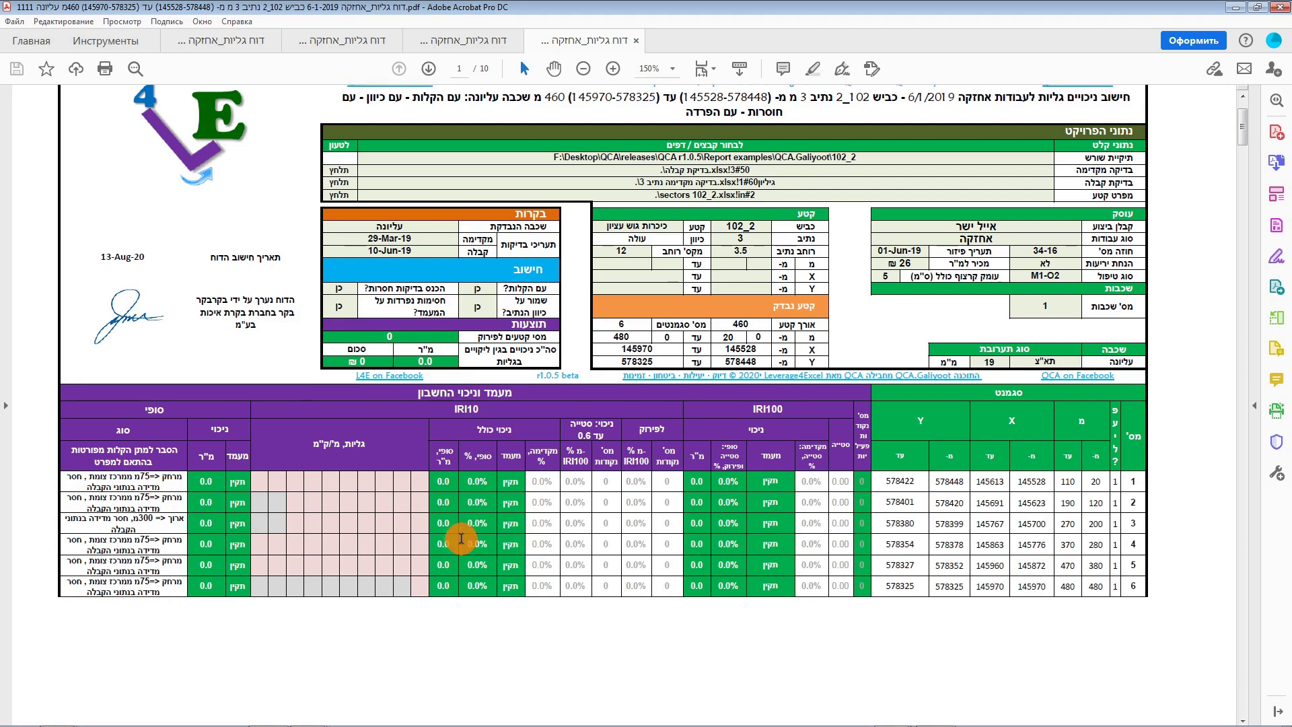
{"action": "scroll", "coordinate": [510, 549], "scroll_direction": "down", "scroll_amount": 10}
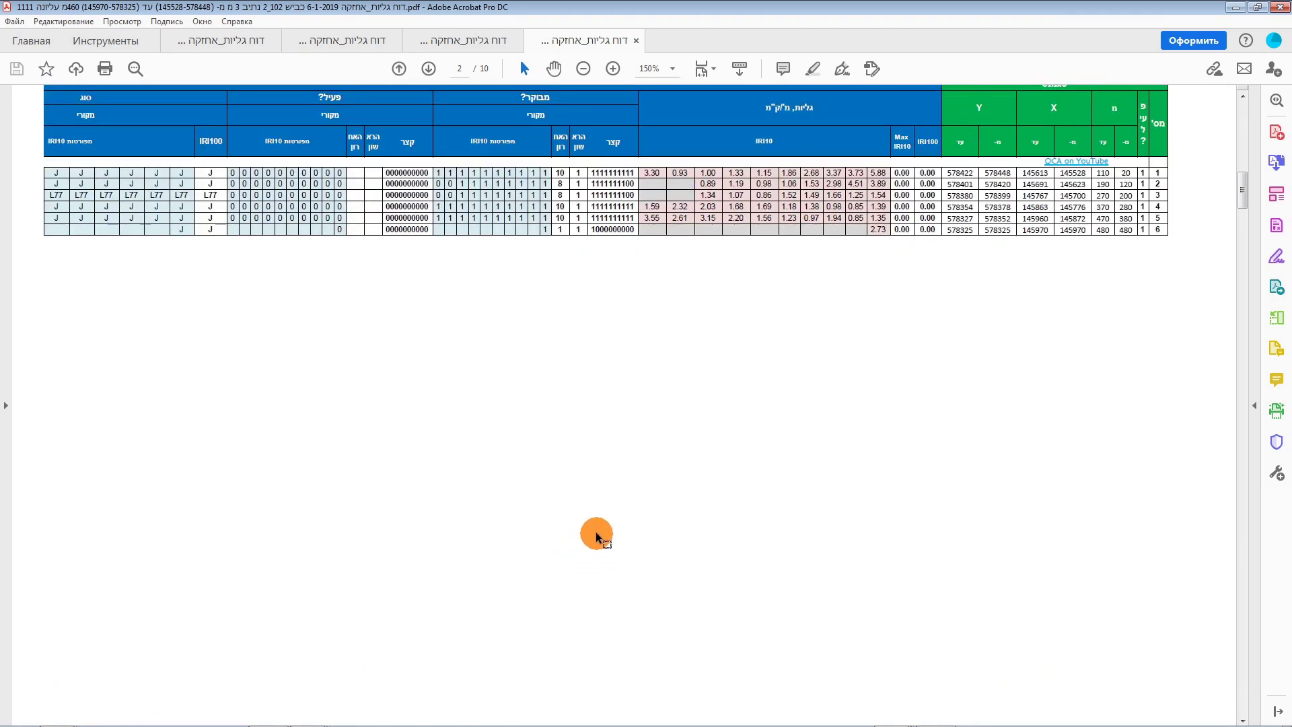
{"action": "scroll", "coordinate": [626, 541], "scroll_direction": "up", "scroll_amount": 2}
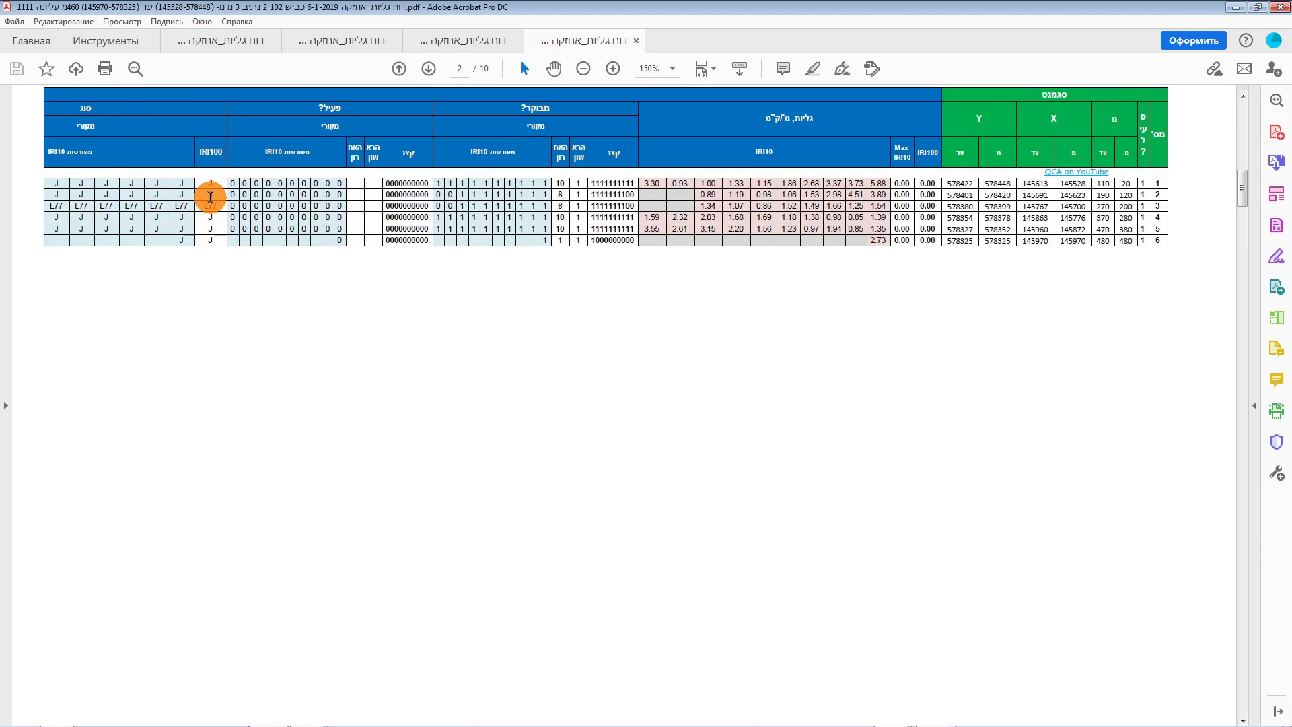
Switch to Excel and consult the cfg sheet of the open lane 4 workbook for the relief codes
{"action": "key", "text": "alt+Tab"}
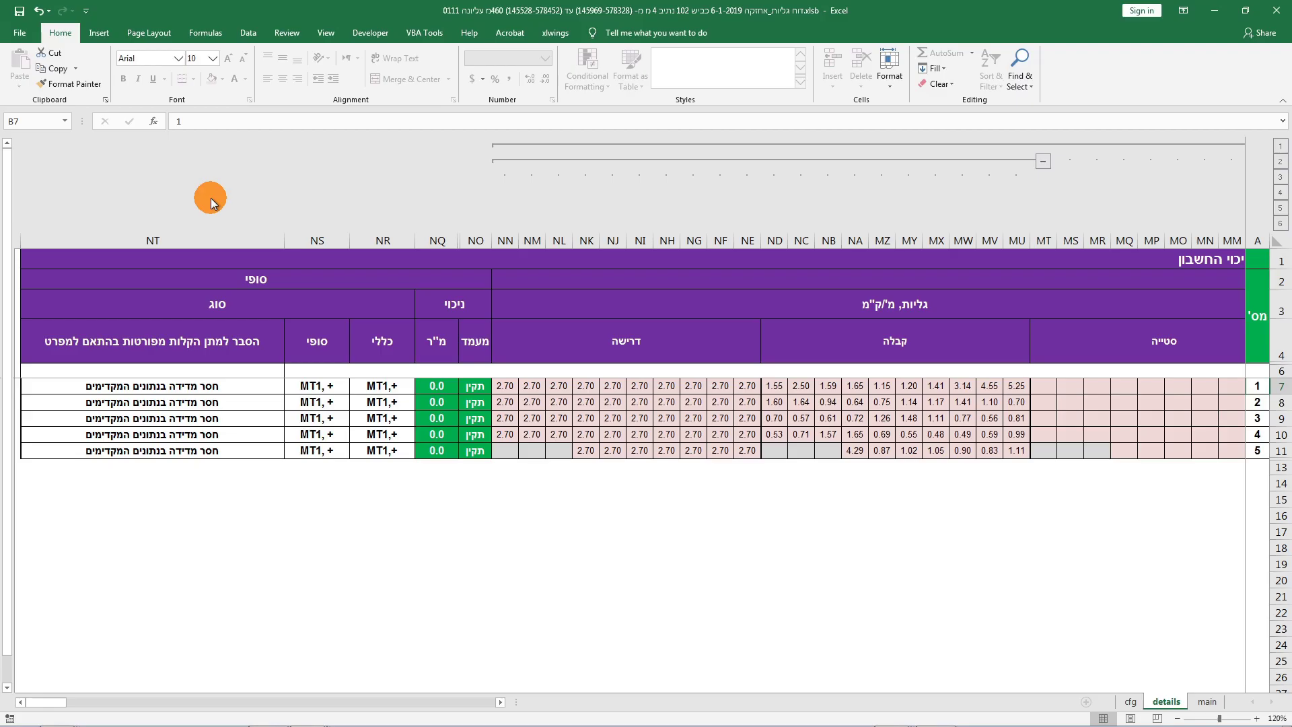
{"action": "left_click", "coordinate": [1132, 702]}
{"action": "scroll", "coordinate": [1043, 592], "scroll_direction": "down", "scroll_amount": 3}
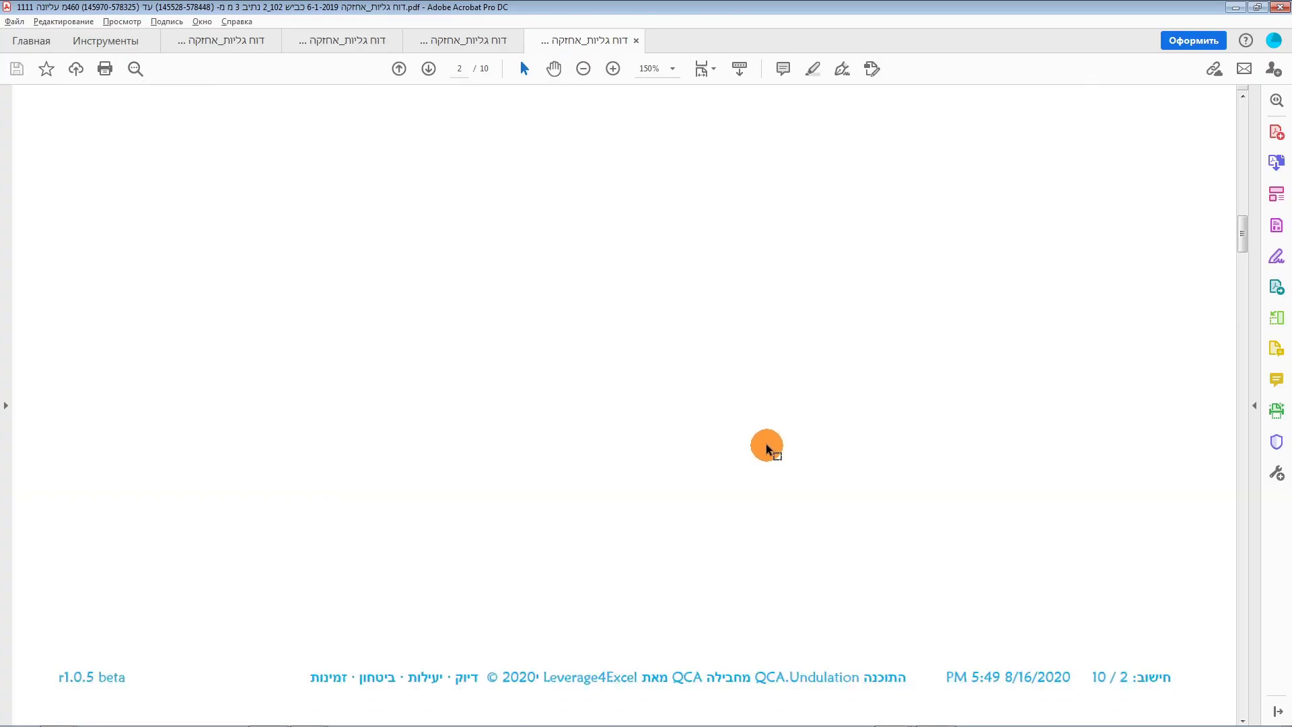
Examine the acceptance inspection type codes on page 6 of the PDF and the final codes with explanations on page 9 at 200%
{"action": "scroll", "coordinate": [766, 445], "scroll_direction": "down", "scroll_amount": 4}
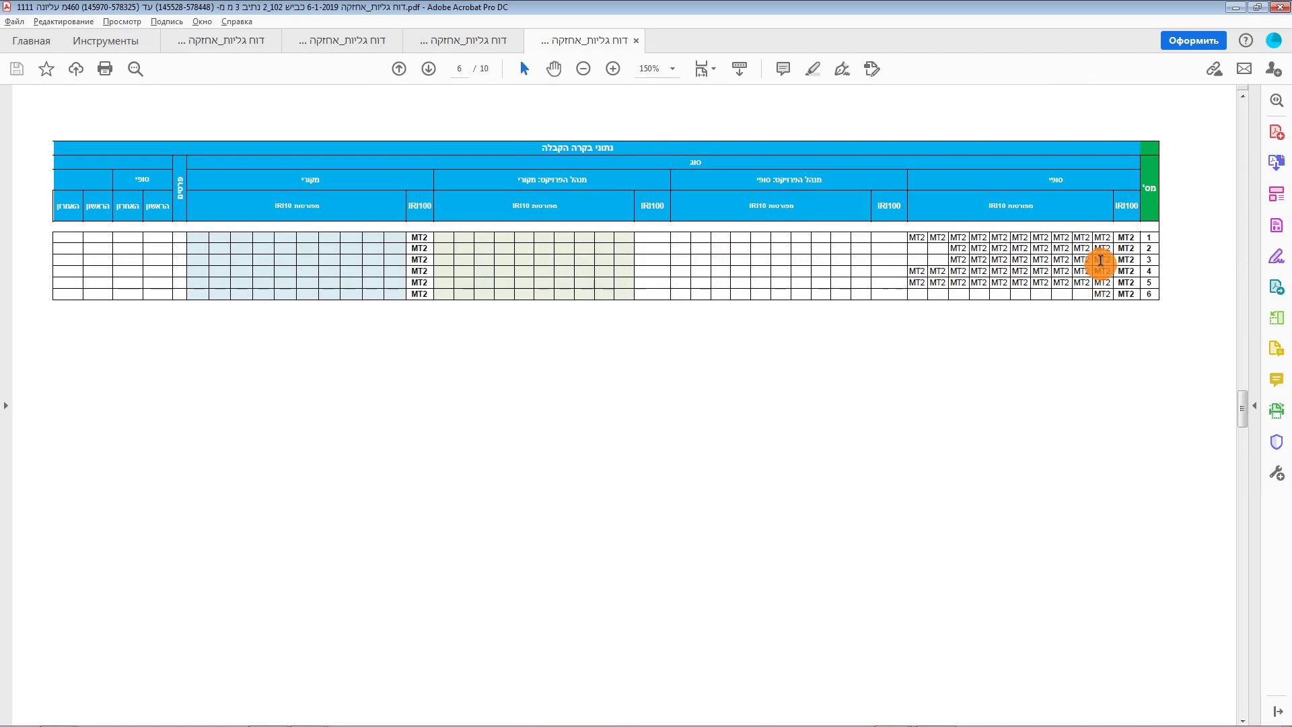
{"action": "scroll", "coordinate": [925, 446], "scroll_direction": "down", "scroll_amount": 3}
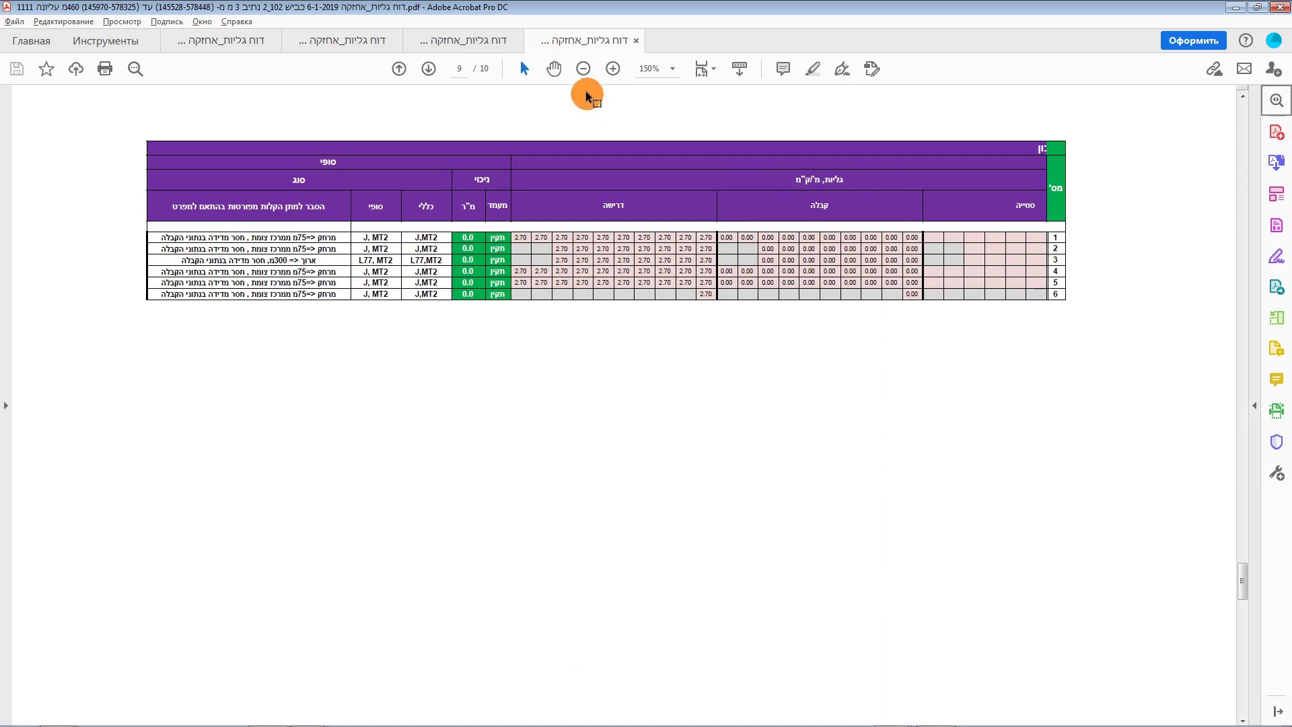
{"action": "left_click", "coordinate": [614, 70]}
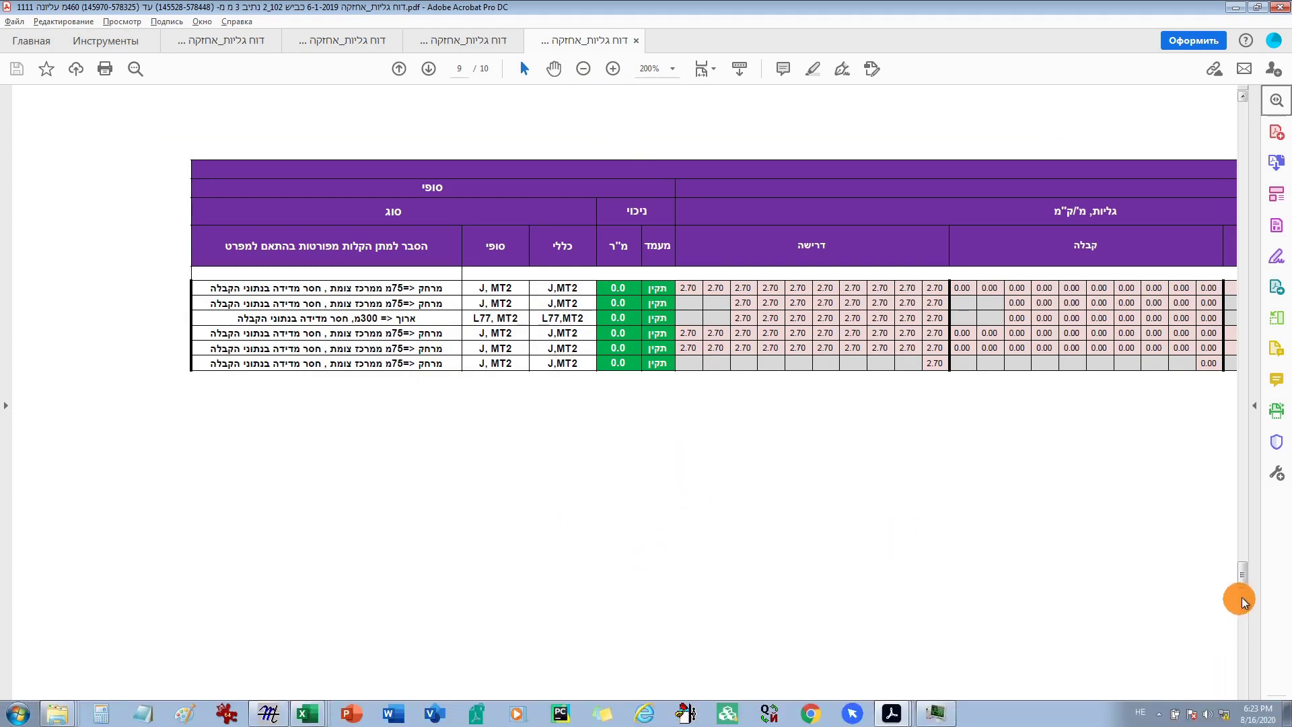
Return to the first page of the PDF report and review the relief explanations in the segment table
{"action": "left_click_drag", "start_coordinate": [1242, 578], "coordinate": [1237, 142]}
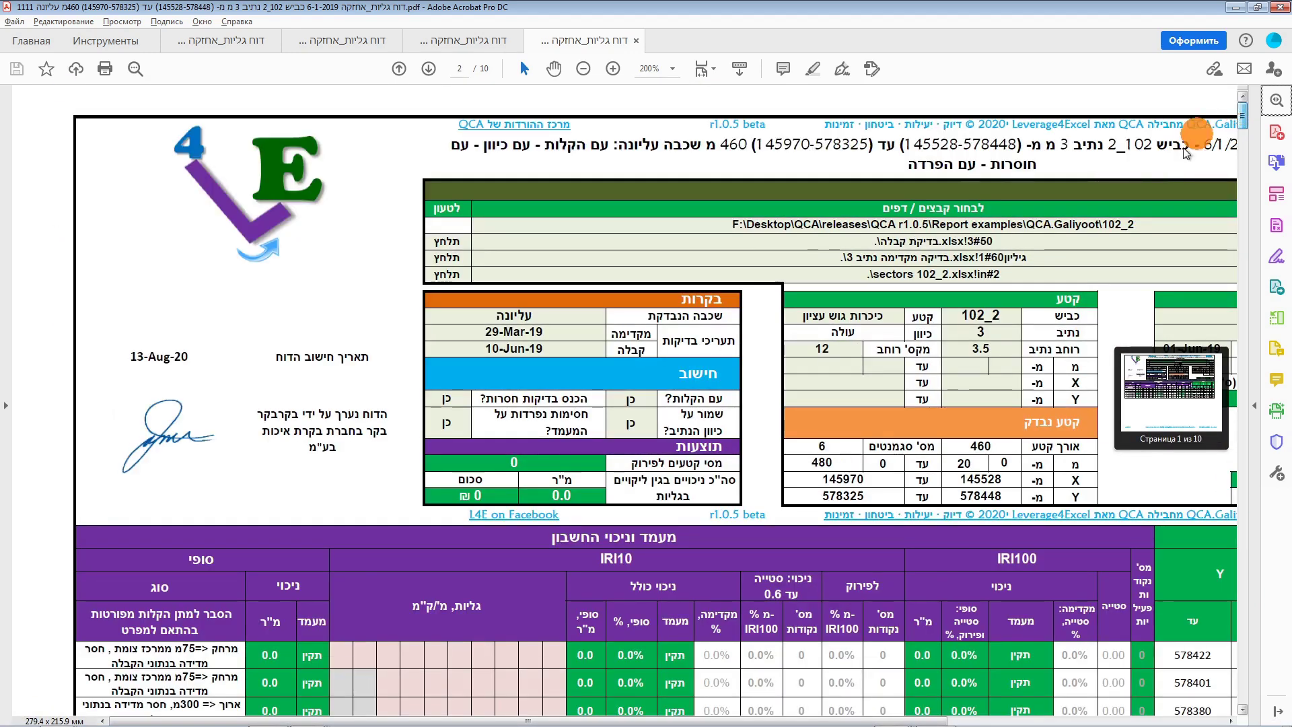
{"action": "scroll", "coordinate": [534, 597], "scroll_direction": "down", "scroll_amount": 2}
{"action": "scroll", "coordinate": [533, 597], "scroll_direction": "down", "scroll_amount": 3}
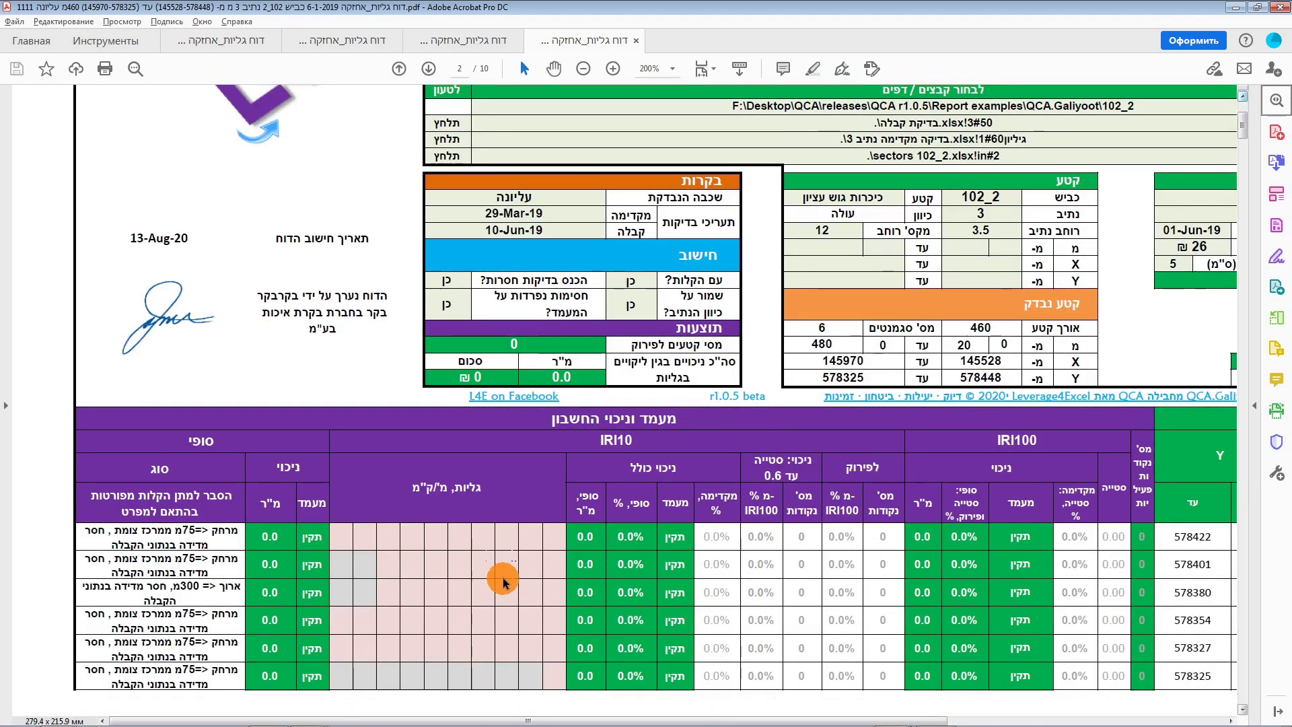